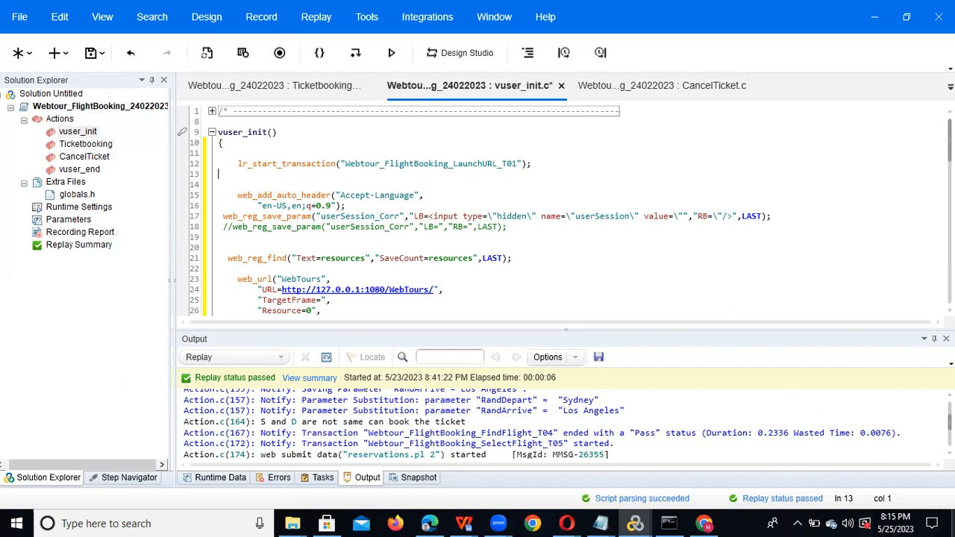
- Launch LoadRunner Controller from the desktop and choose a Manual Scenario for LoadRunner scripts with percentage mode off
{"action": "left_click", "coordinate": [954, 525]}
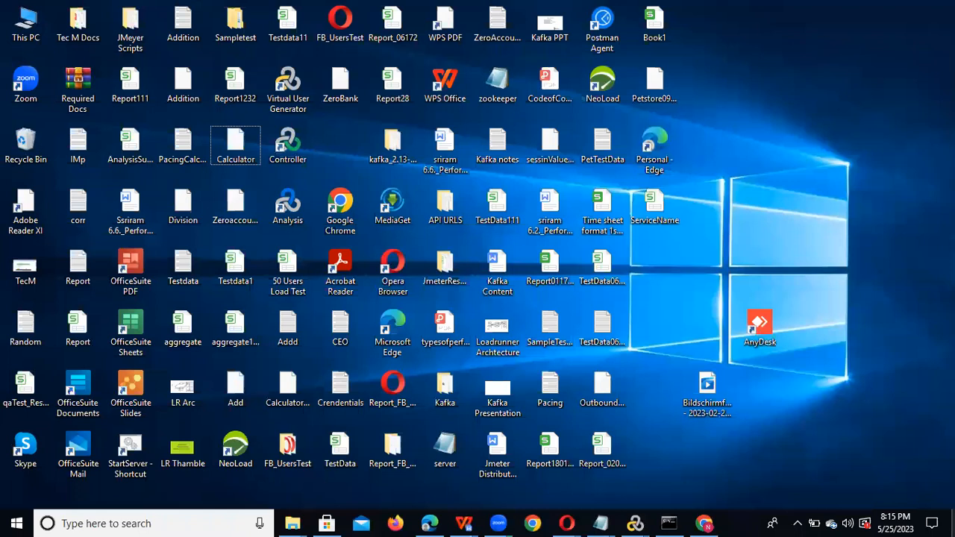
{"action": "double_click", "coordinate": [288, 146]}
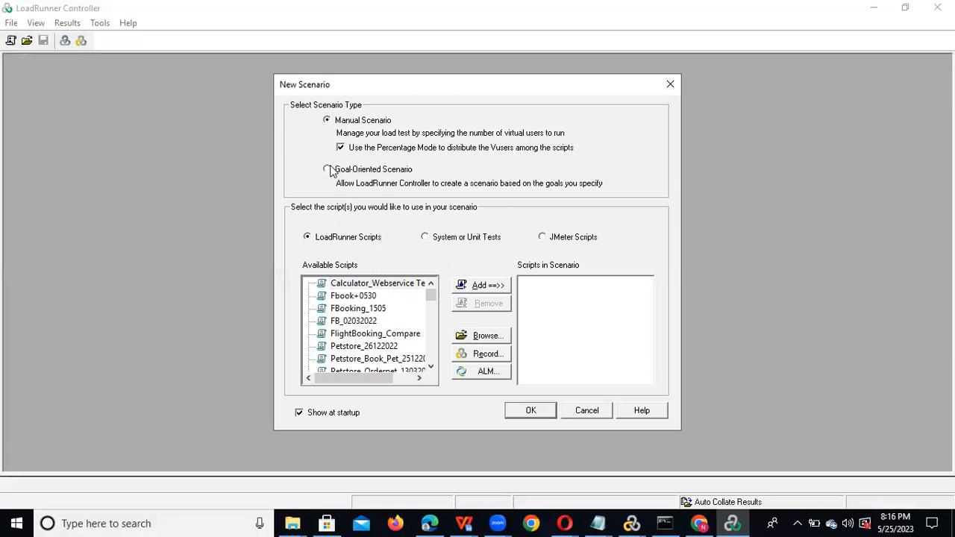
{"action": "left_click", "coordinate": [328, 170]}
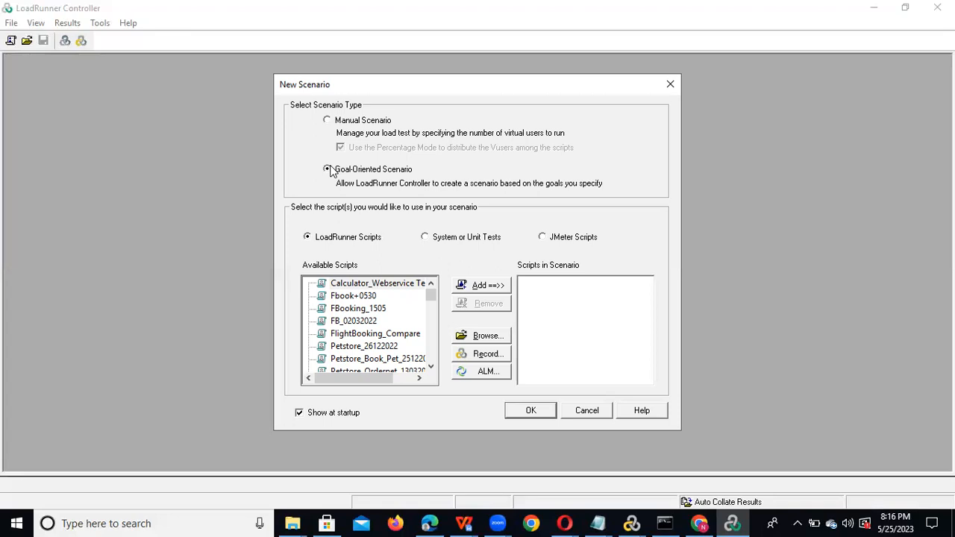
{"action": "left_click", "coordinate": [327, 121]}
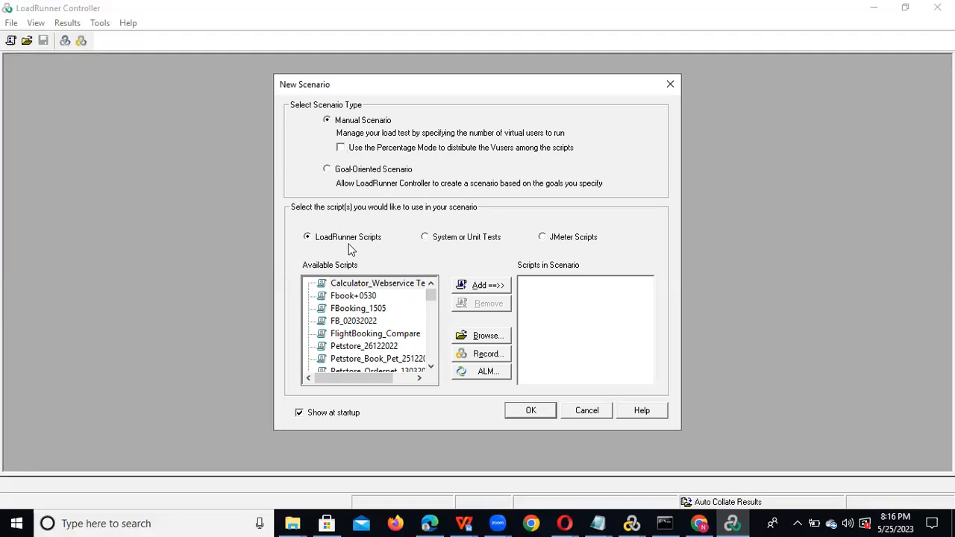
- Switch to Virtual User Generator and check the full name of the open script and its vuser_init code
{"action": "left_click_drag", "start_coordinate": [433, 295], "coordinate": [456, 401]}
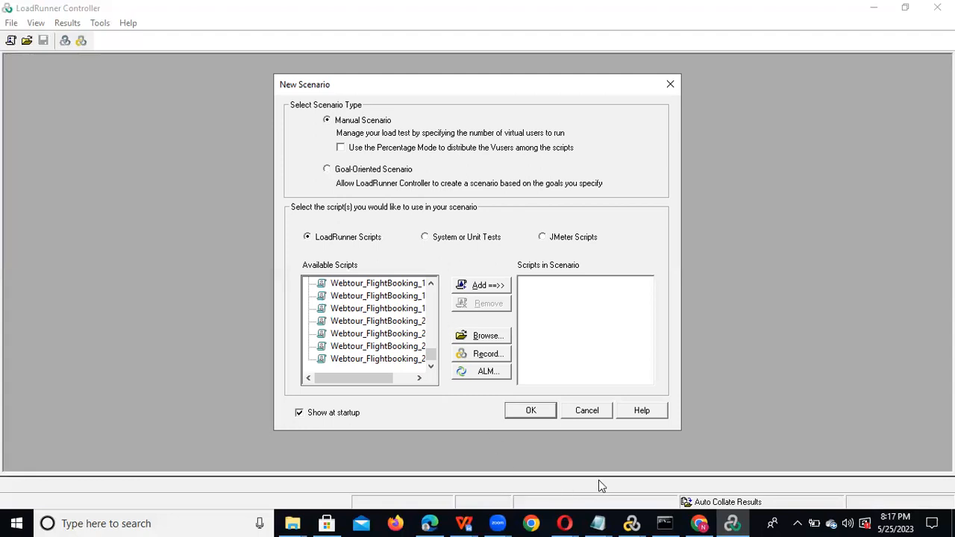
{"action": "left_click", "coordinate": [631, 523]}
{"action": "left_click", "coordinate": [503, 447]}
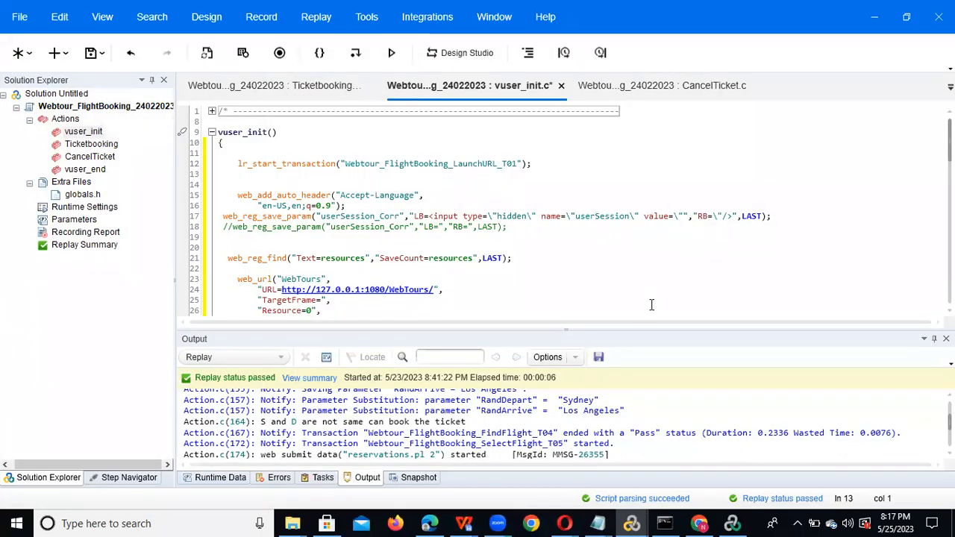
{"action": "left_click_drag", "start_coordinate": [950, 142], "coordinate": [950, 269]}
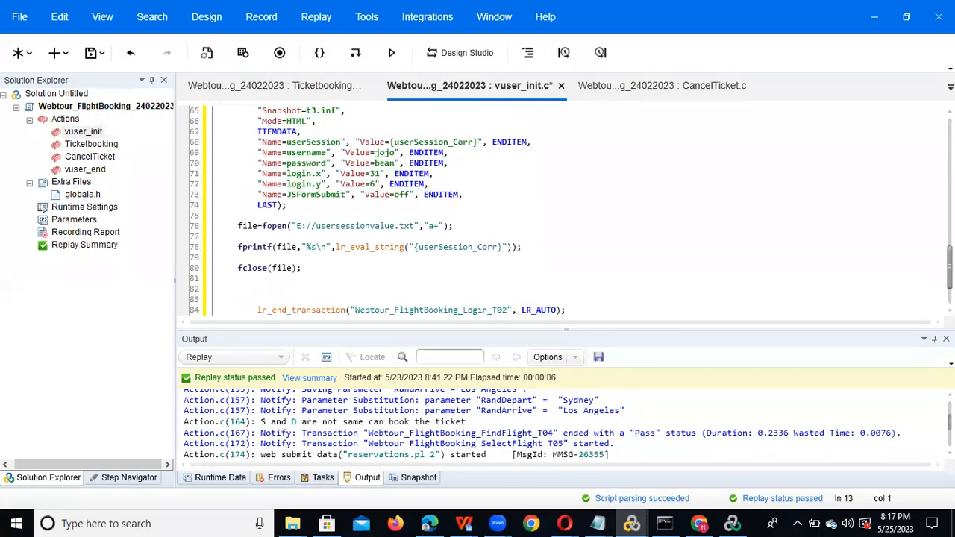
{"action": "scroll", "coordinate": [909, 150], "scroll_direction": "down", "scroll_amount": 2}
{"action": "scroll", "coordinate": [909, 150], "scroll_direction": "up", "scroll_amount": 20}
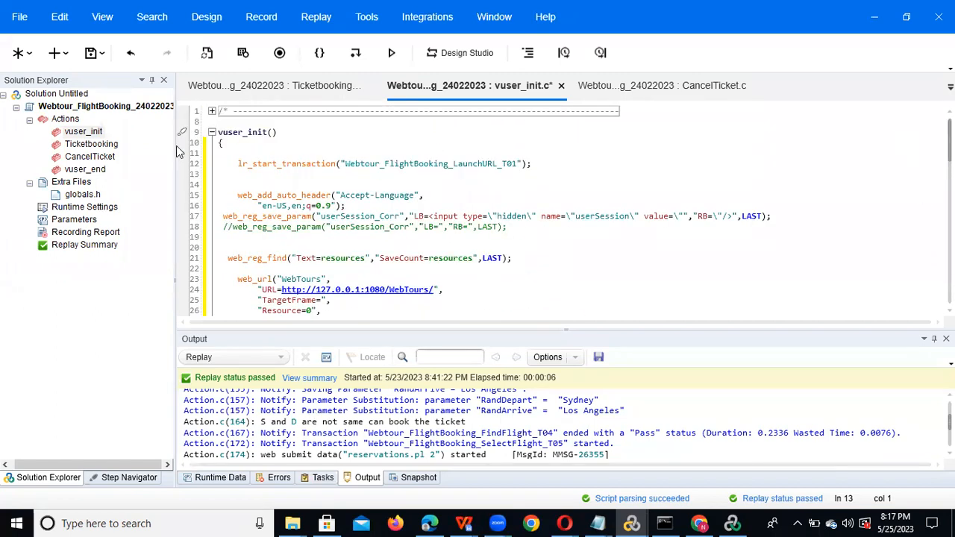
{"action": "left_click_drag", "start_coordinate": [174, 132], "coordinate": [281, 132]}
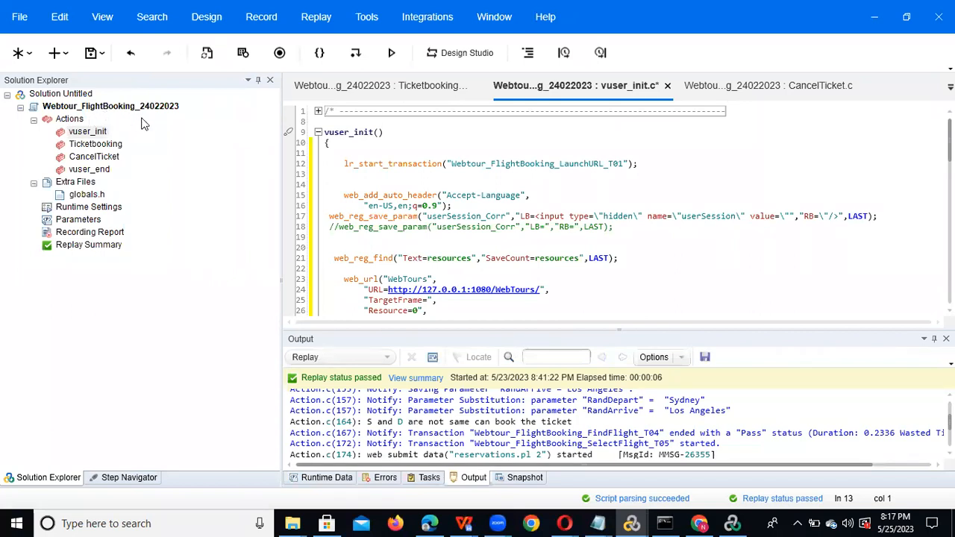
- Return to LoadRunner Controller, add the Webtour_FlightBooking_24022023 script to the new scenario and create the scenario
{"action": "key", "text": "alt+Tab"}
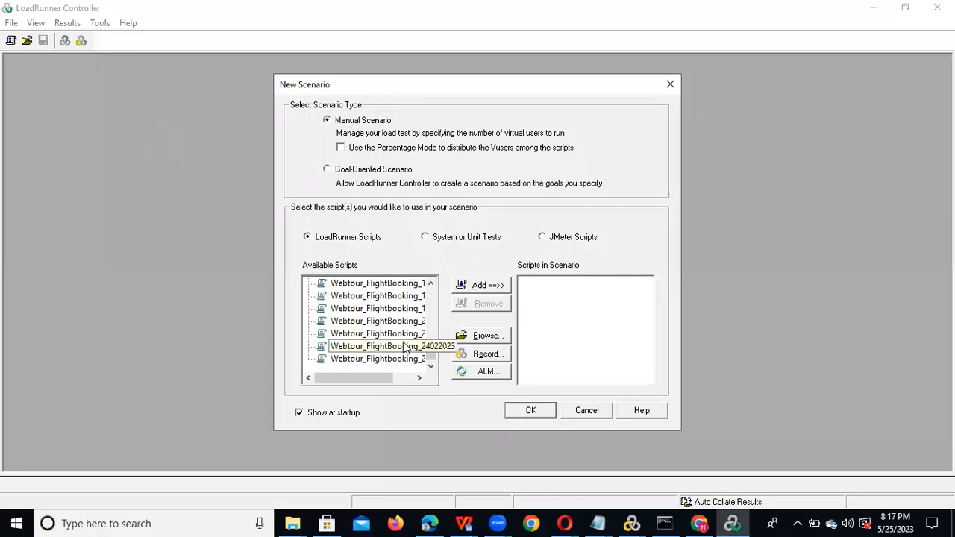
{"action": "left_click_drag", "start_coordinate": [354, 375], "coordinate": [377, 378]}
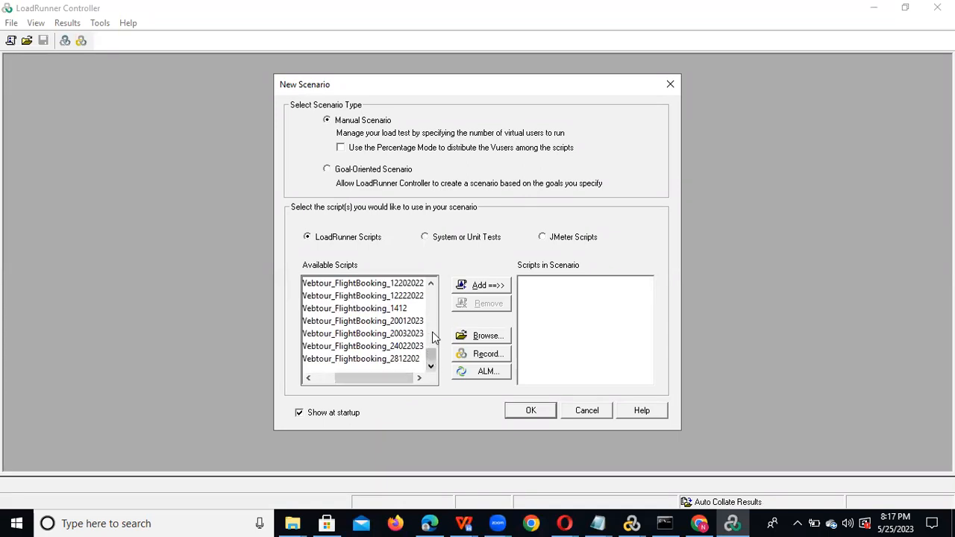
{"action": "left_click", "coordinate": [433, 285]}
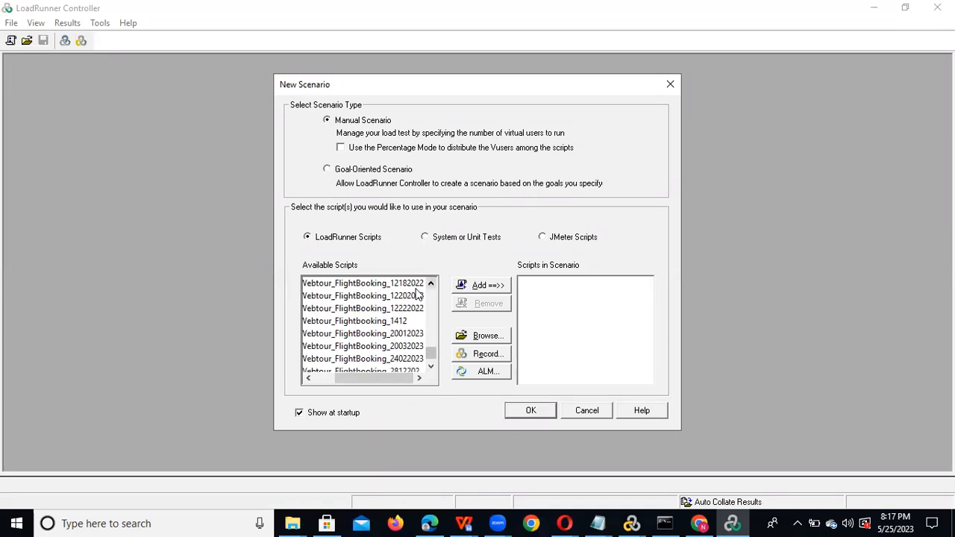
{"action": "left_click", "coordinate": [415, 296]}
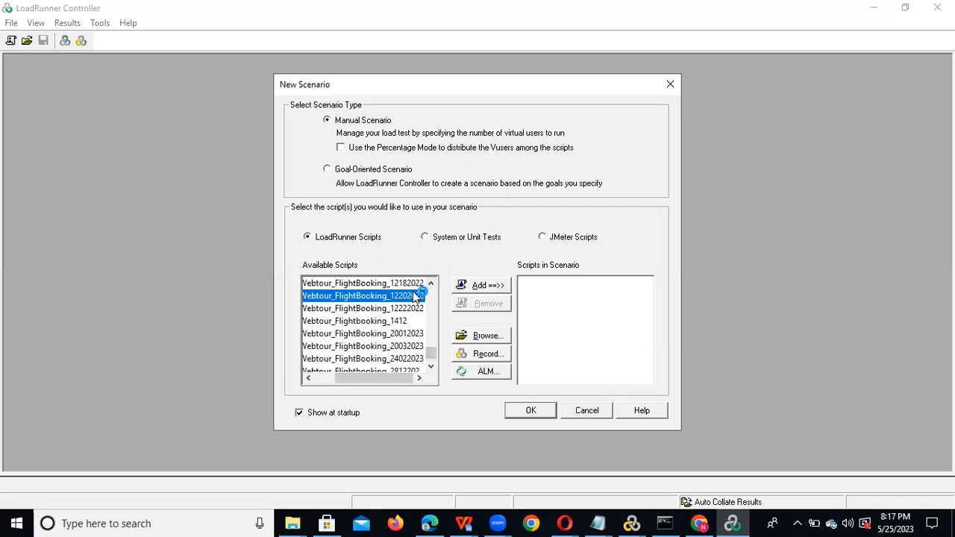
{"action": "left_click", "coordinate": [398, 359]}
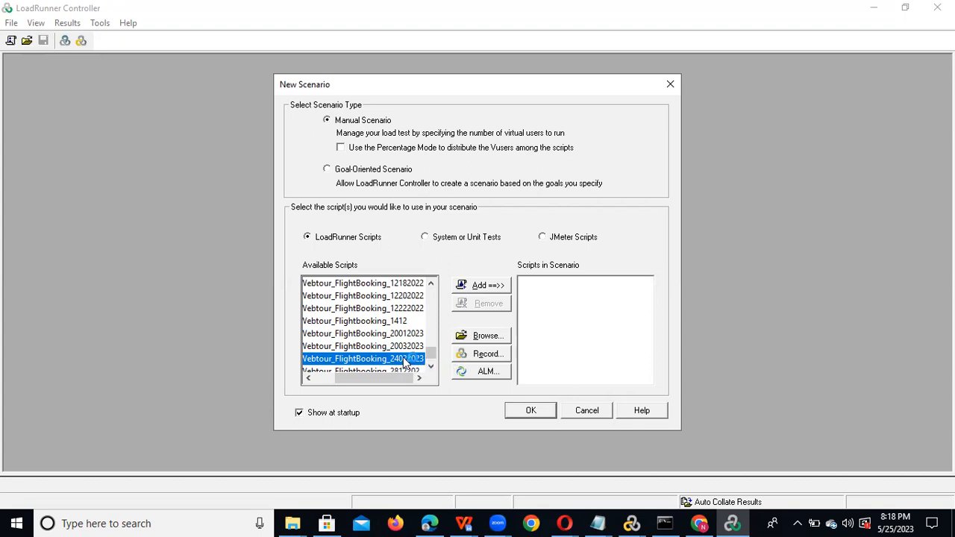
{"action": "left_click", "coordinate": [492, 291]}
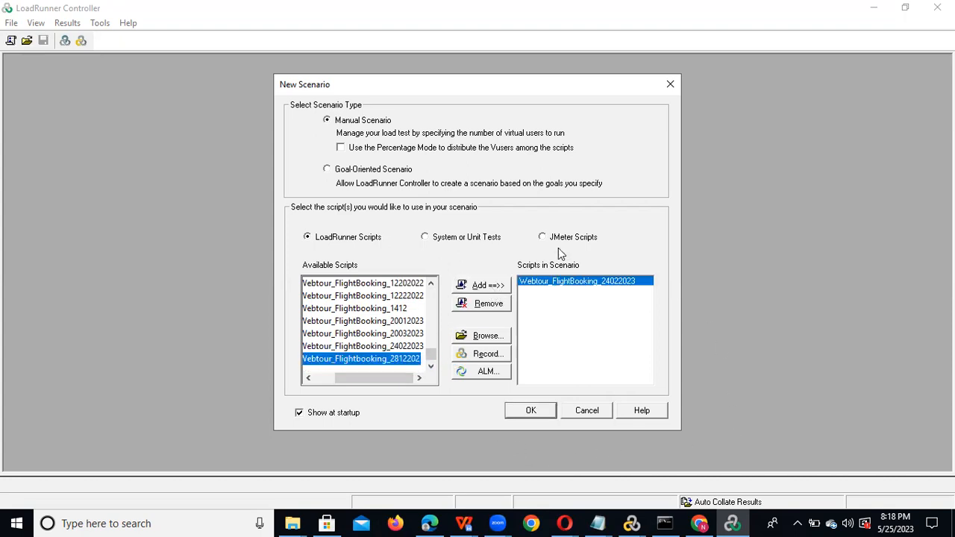
{"action": "left_click", "coordinate": [356, 335]}
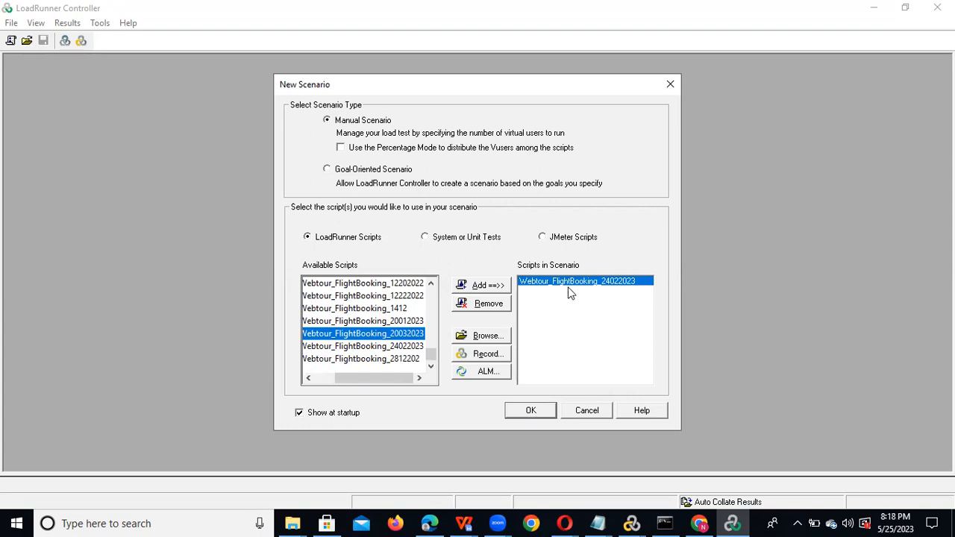
{"action": "left_click", "coordinate": [524, 413]}
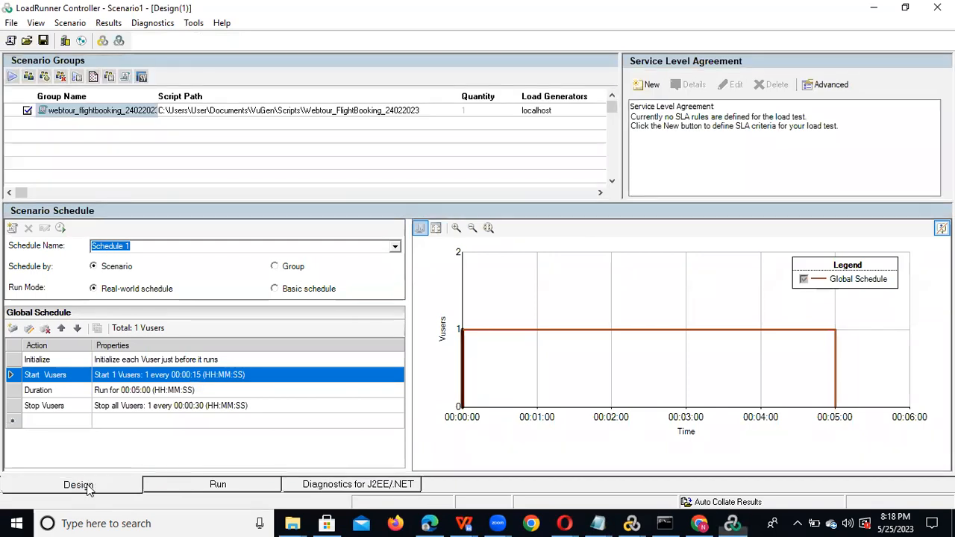
- Examine the scenario's Run, Diagnostics for J2EE/.NET and Design views, including the flight booking group's script path and quantity
{"action": "left_click", "coordinate": [200, 491]}
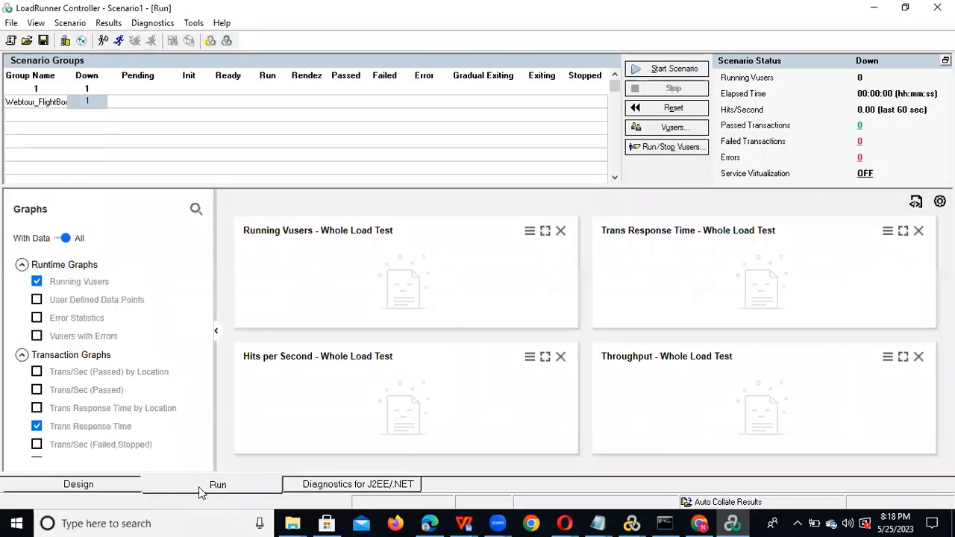
{"action": "left_click", "coordinate": [325, 483]}
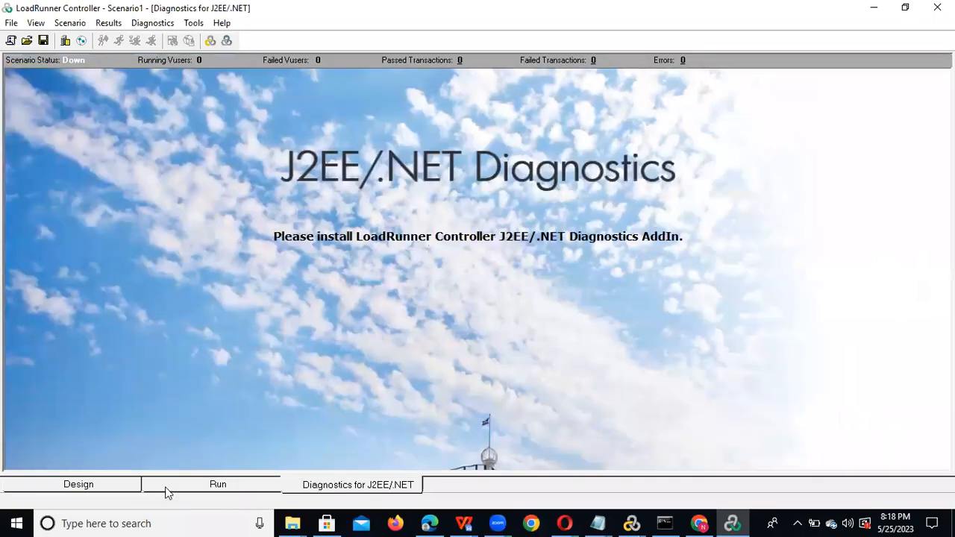
{"action": "left_click", "coordinate": [105, 489]}
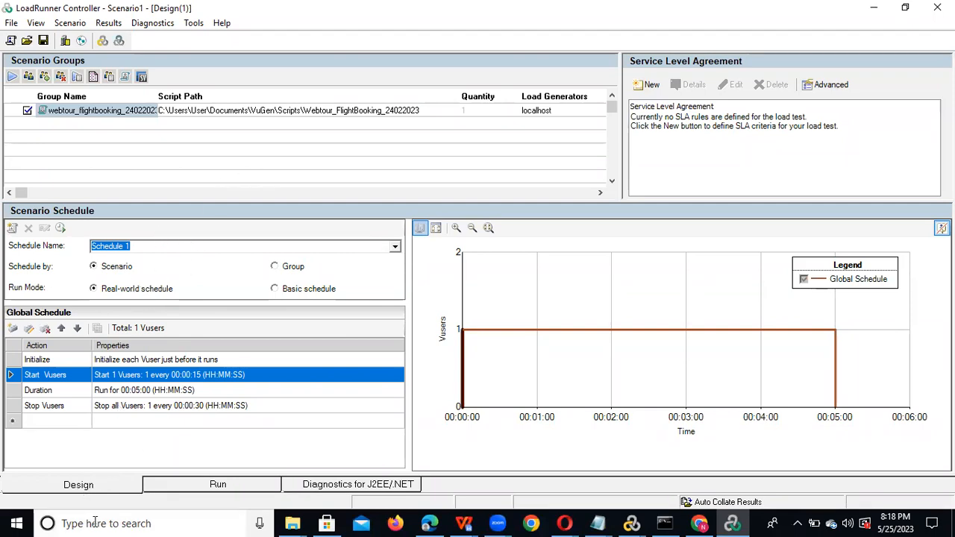
{"action": "left_click", "coordinate": [211, 486]}
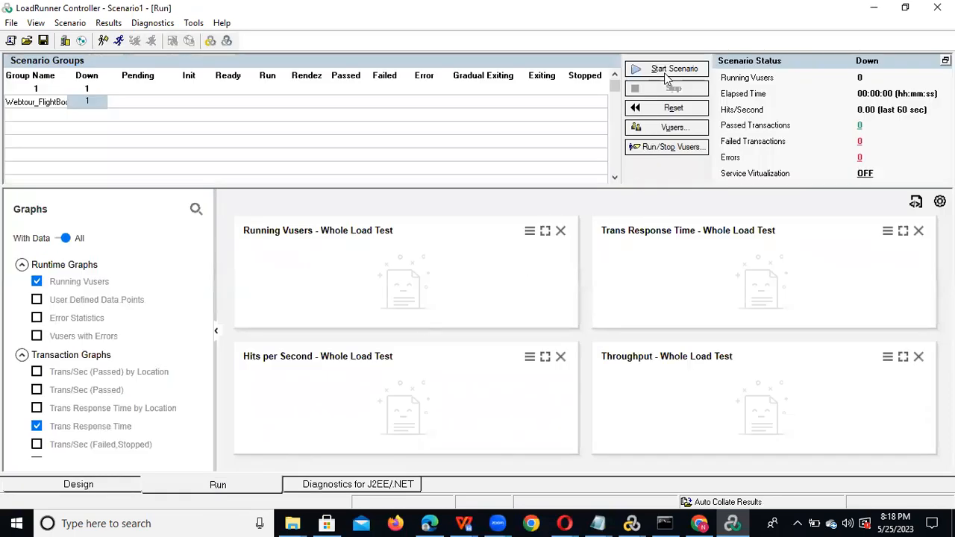
{"action": "left_click", "coordinate": [43, 484]}
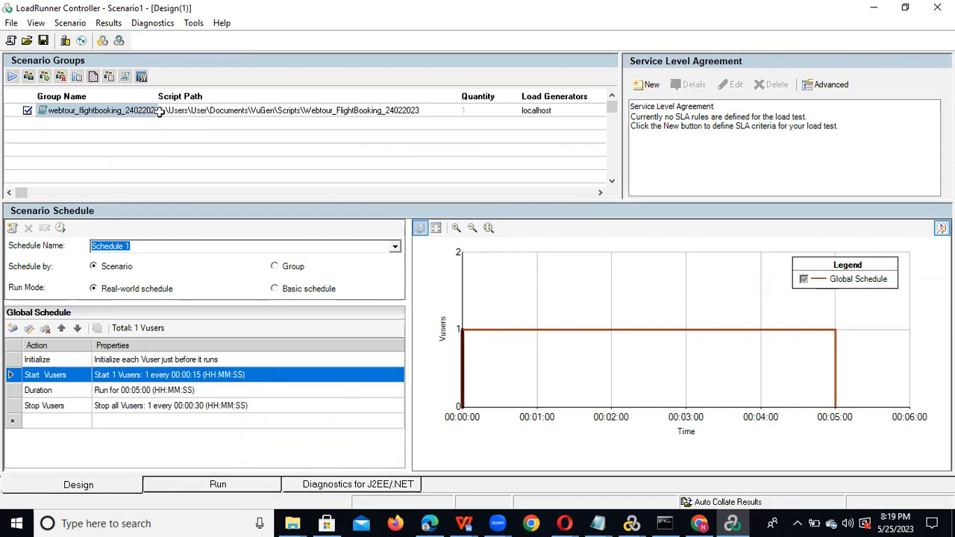
{"action": "left_click", "coordinate": [261, 109]}
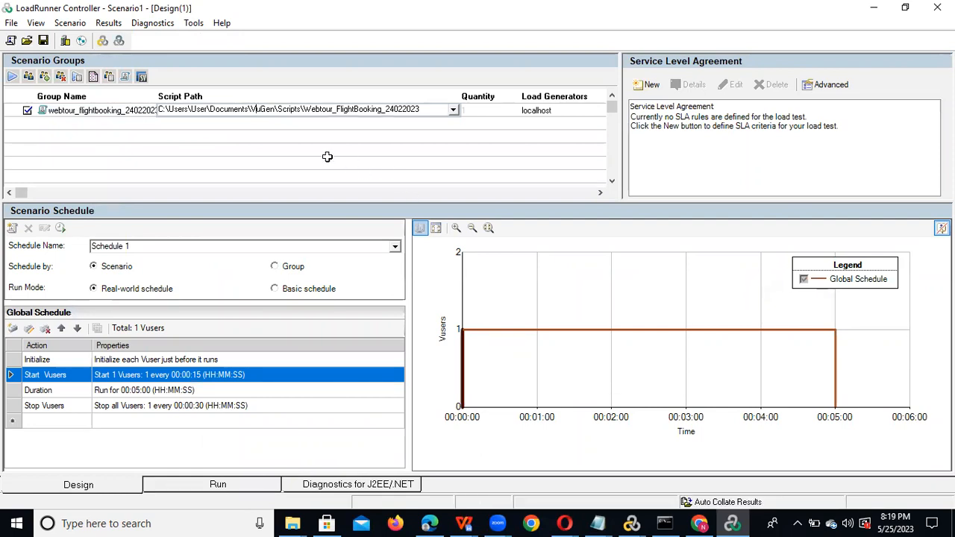
{"action": "left_click", "coordinate": [499, 110]}
{"action": "left_click", "coordinate": [477, 127]}
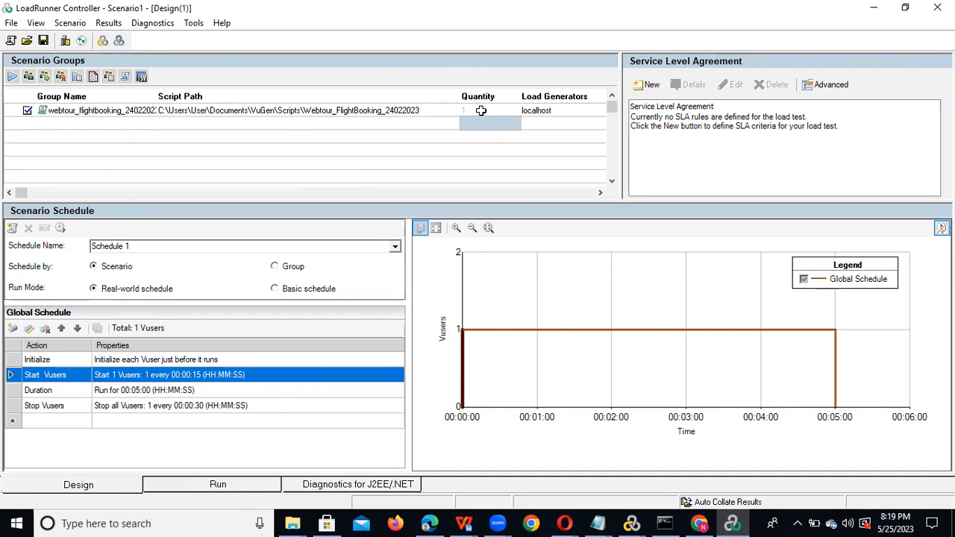
{"action": "left_click", "coordinate": [481, 111]}
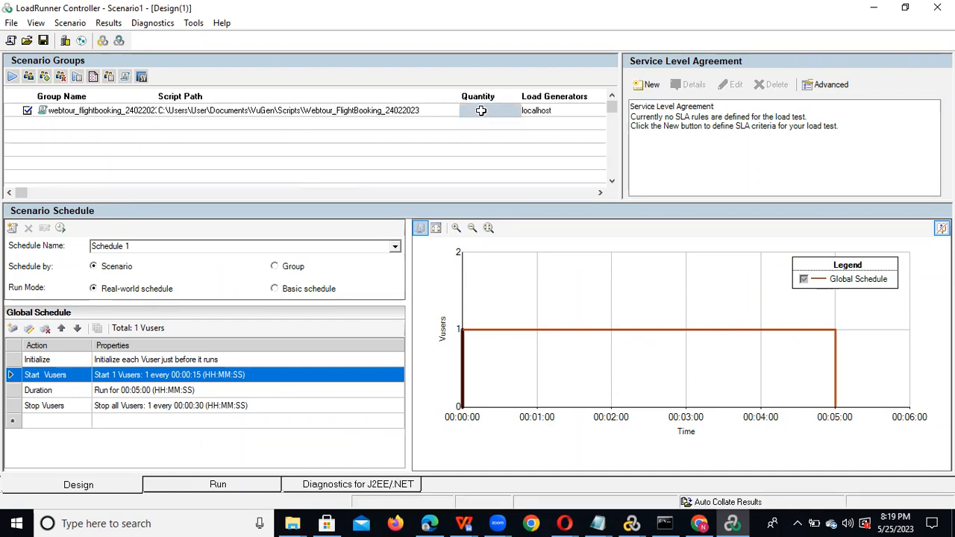
- Add a load generator named 127.0.0.1 on the Windows platform and assign it to the flight booking group
{"action": "left_click", "coordinate": [584, 110]}
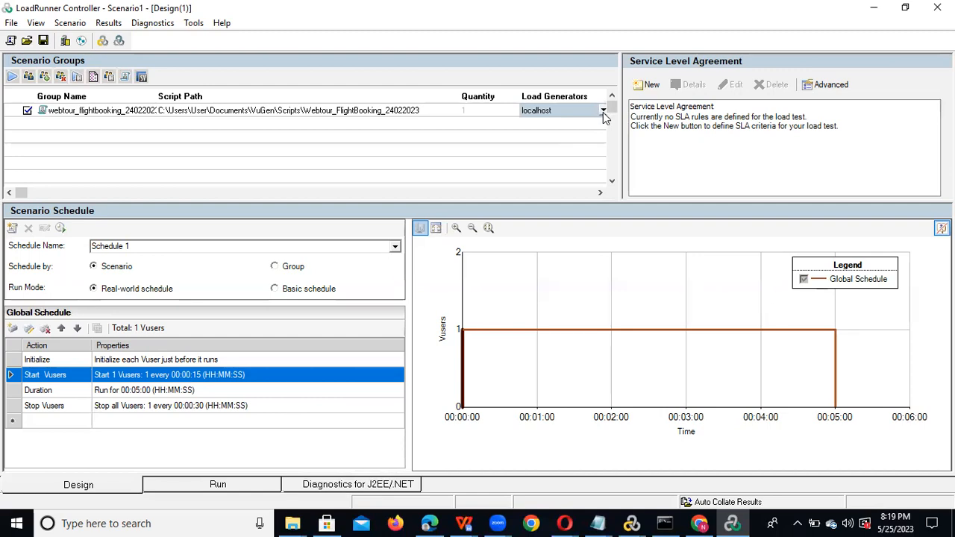
{"action": "left_click", "coordinate": [603, 111]}
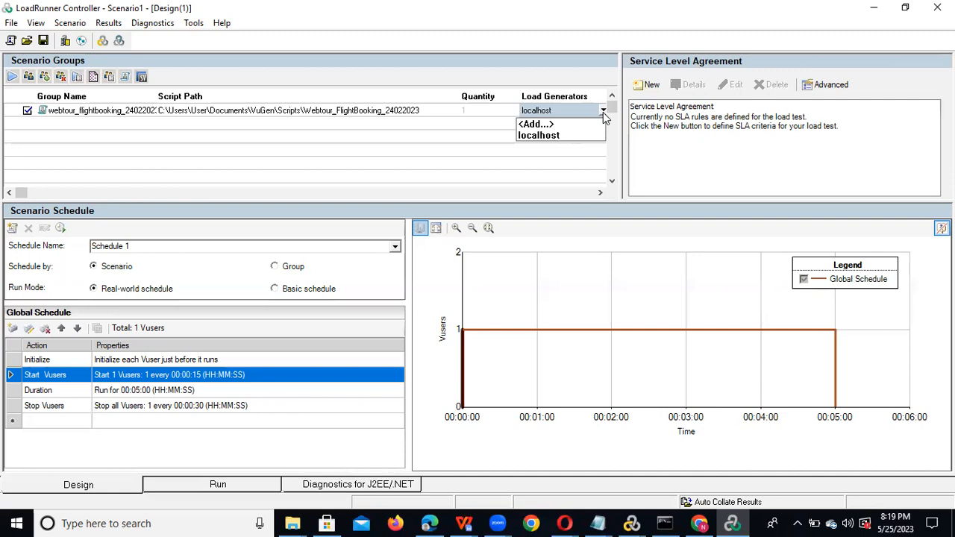
{"action": "left_click", "coordinate": [534, 125]}
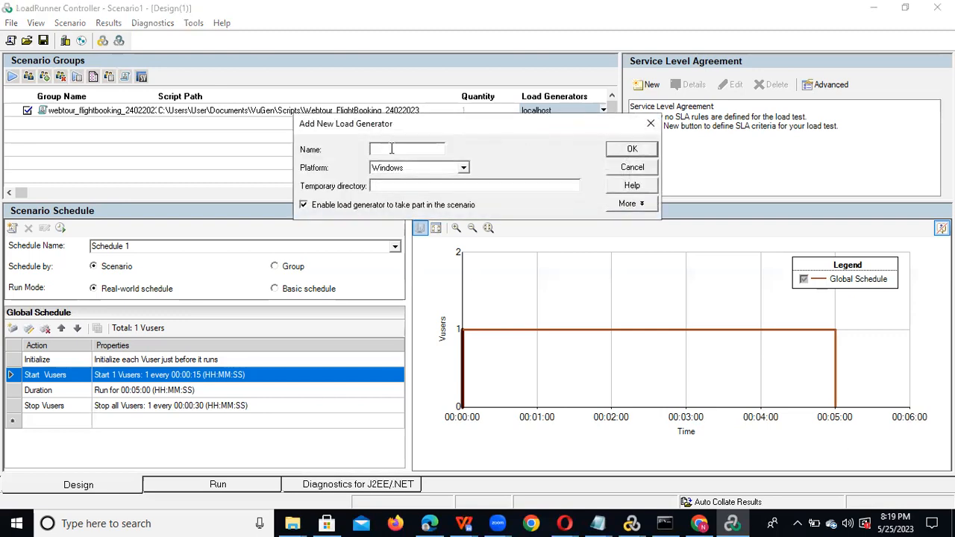
{"action": "type", "text": "127.0.0.1"}
{"action": "left_click", "coordinate": [463, 168]}
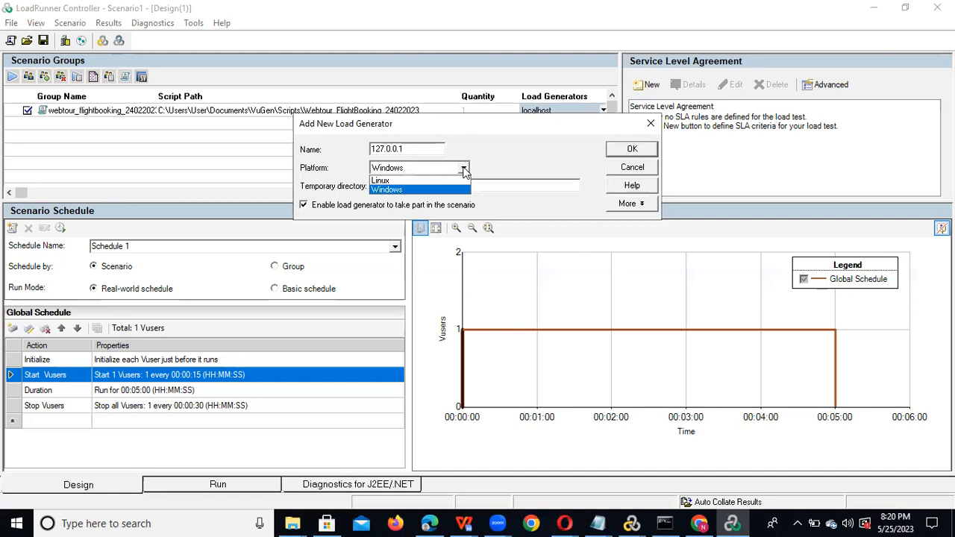
{"action": "left_click", "coordinate": [464, 171]}
{"action": "left_click", "coordinate": [632, 151]}
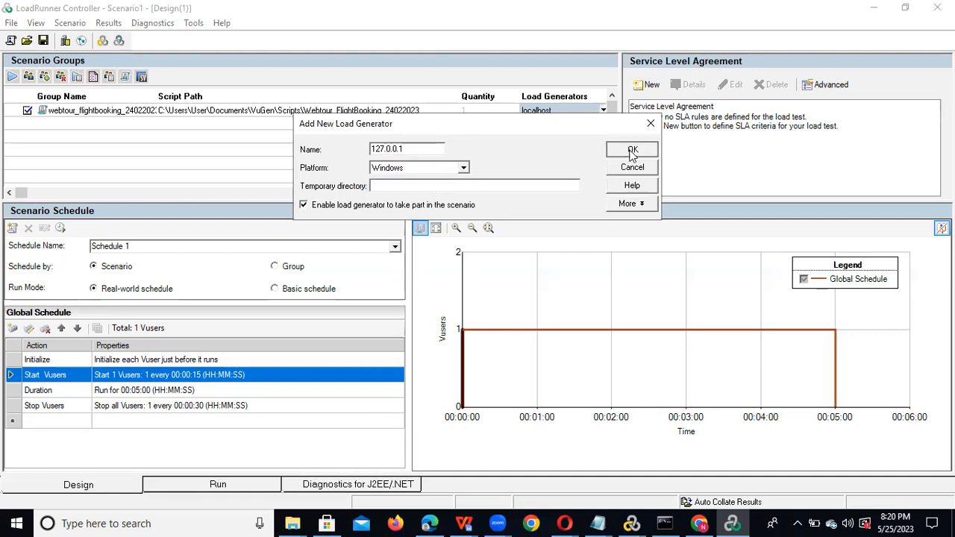
{"action": "left_click", "coordinate": [603, 110]}
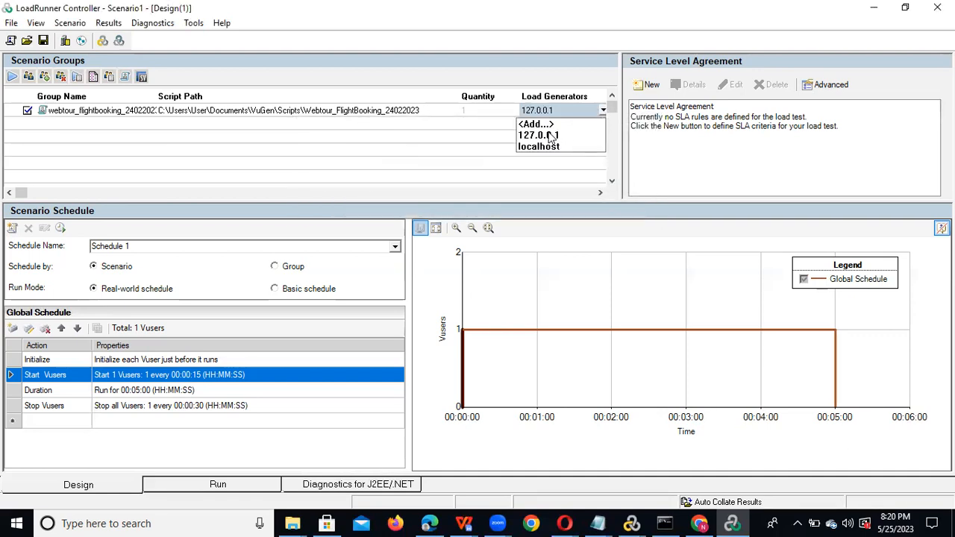
{"action": "left_click", "coordinate": [537, 136]}
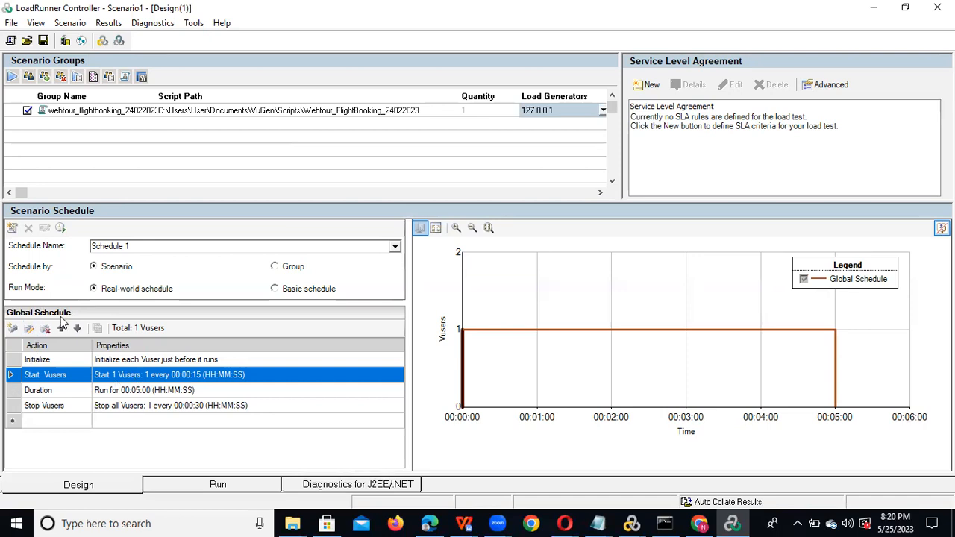
- Set the Start Vusers action in the global schedule to start 100 Vusers
{"action": "double_click", "coordinate": [132, 381]}
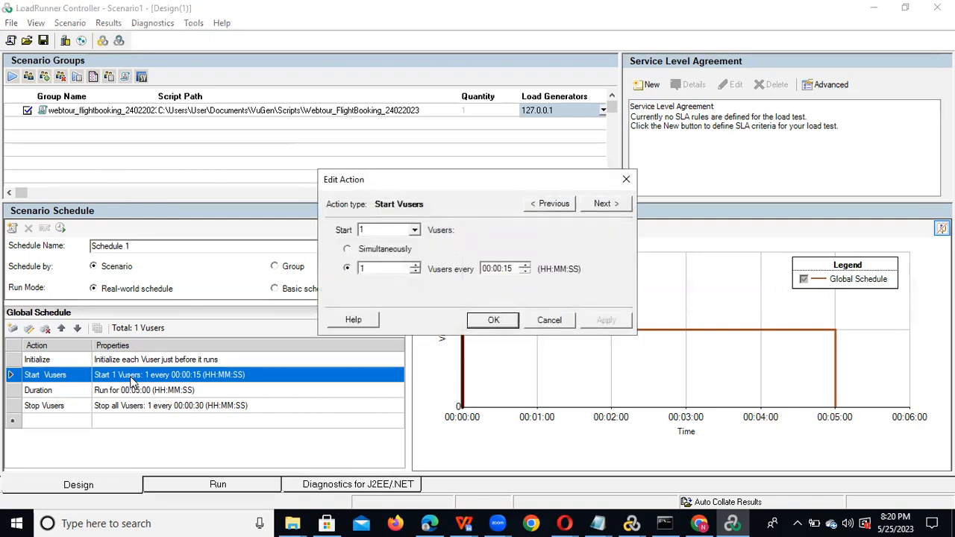
{"action": "double_click", "coordinate": [386, 229]}
{"action": "type", "text": "100"}
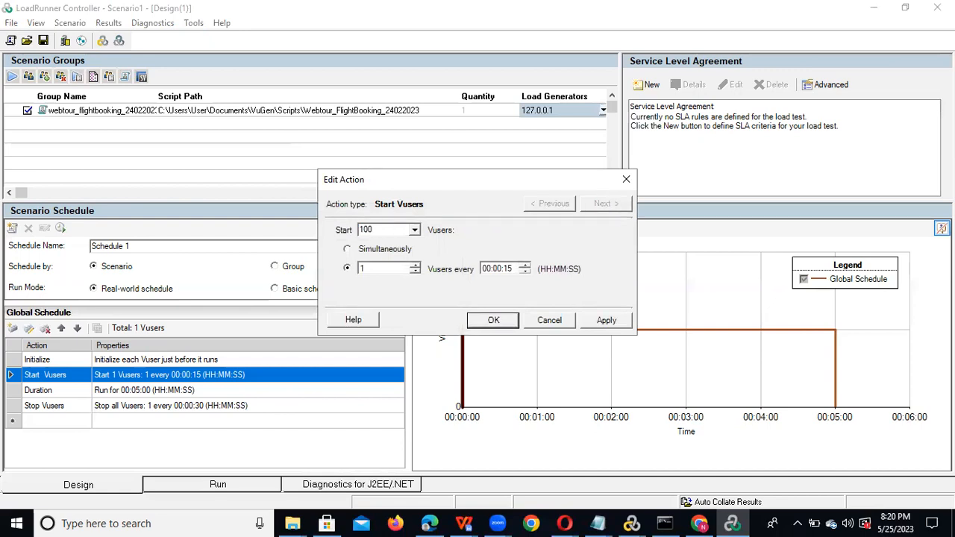
{"action": "left_click", "coordinate": [491, 320]}
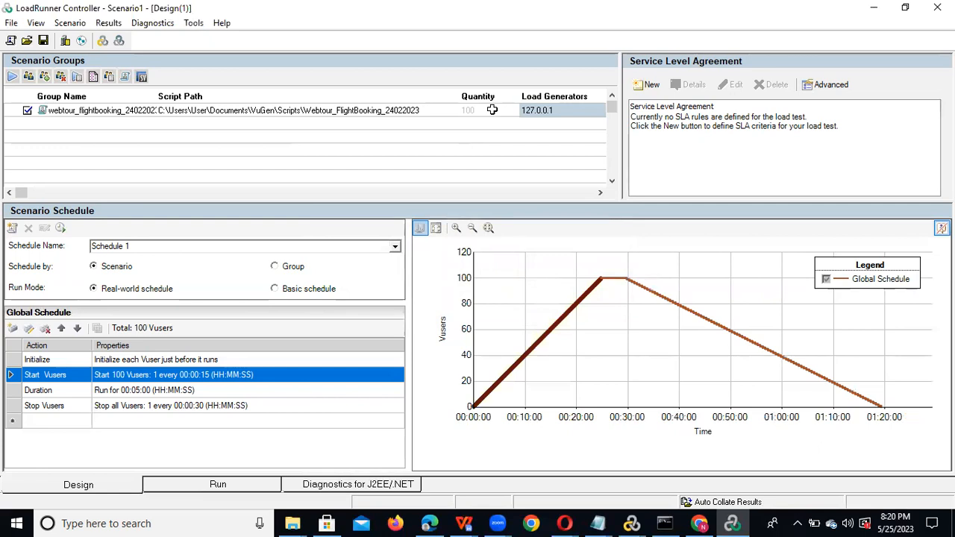
- Set the Start Vusers action in the global schedule to start 200 Vusers
{"action": "double_click", "coordinate": [195, 379]}
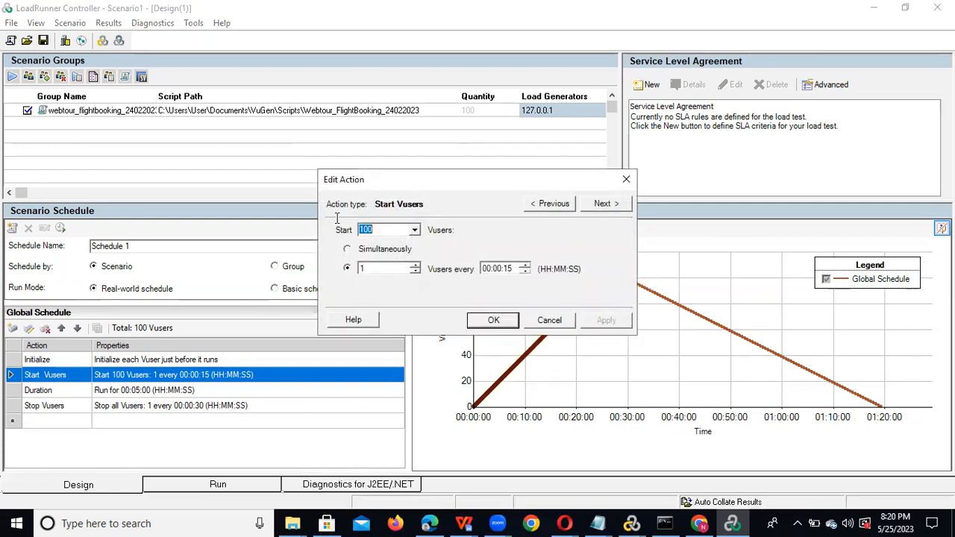
{"action": "type", "text": "200"}
{"action": "left_click", "coordinate": [493, 320]}
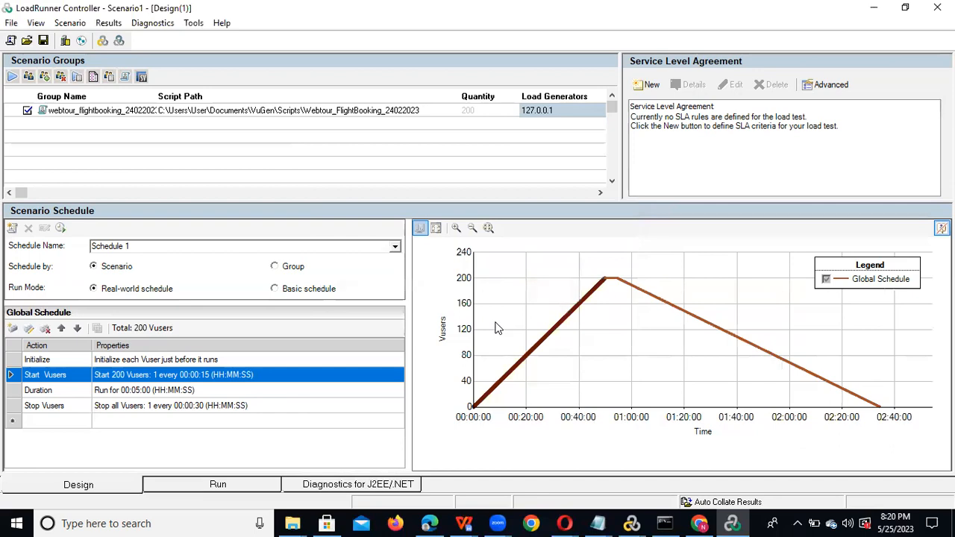
- Set the Start Vusers action to start 10 Vusers, adding 2 Vusers every 00:00:10
{"action": "double_click", "coordinate": [243, 379]}
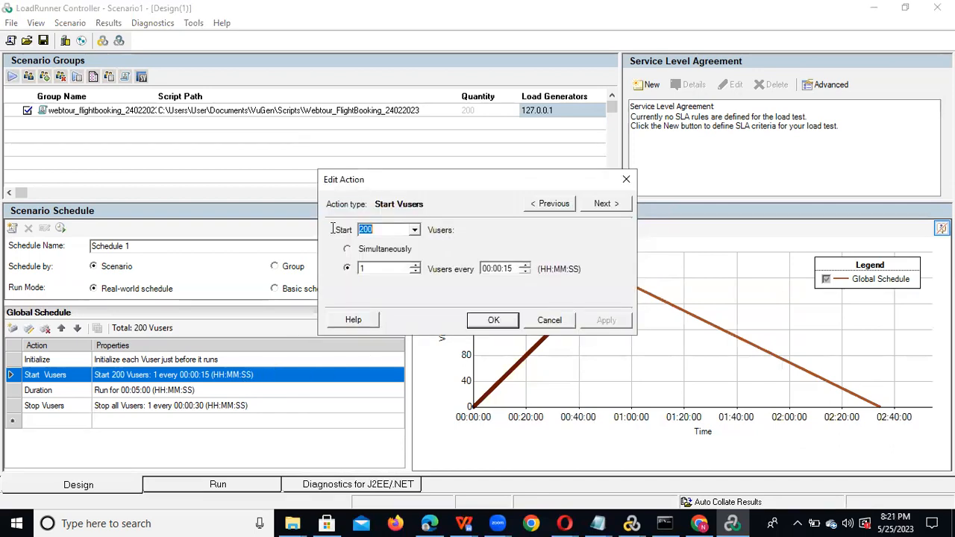
{"action": "type", "text": "10"}
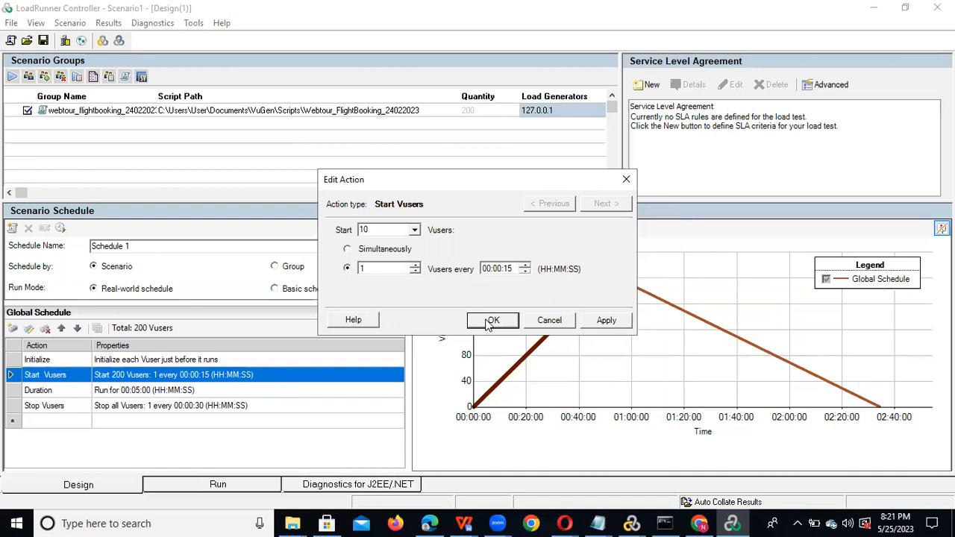
{"action": "left_click", "coordinate": [370, 268]}
{"action": "double_click", "coordinate": [355, 269]}
{"action": "type", "text": "2"}
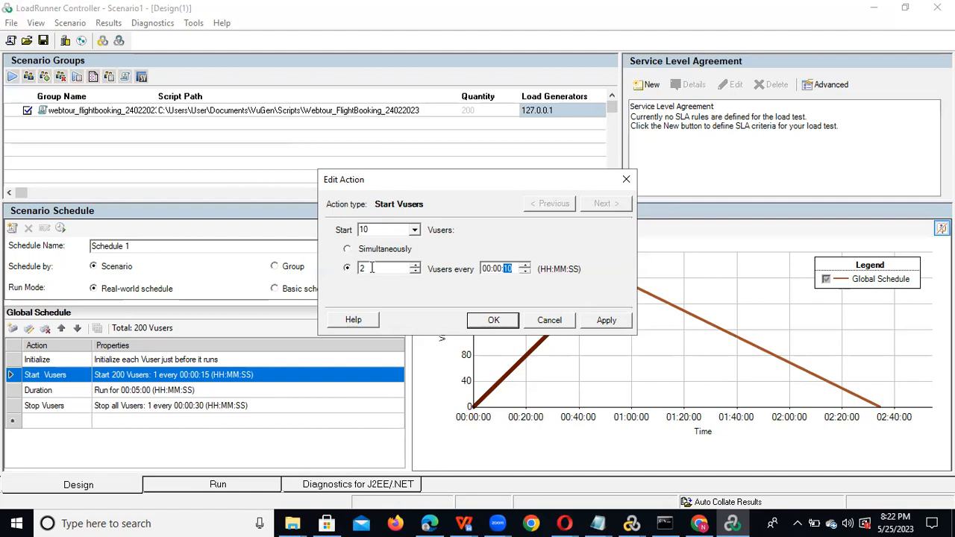
{"action": "double_click", "coordinate": [380, 232]}
{"action": "type", "text": "100"}
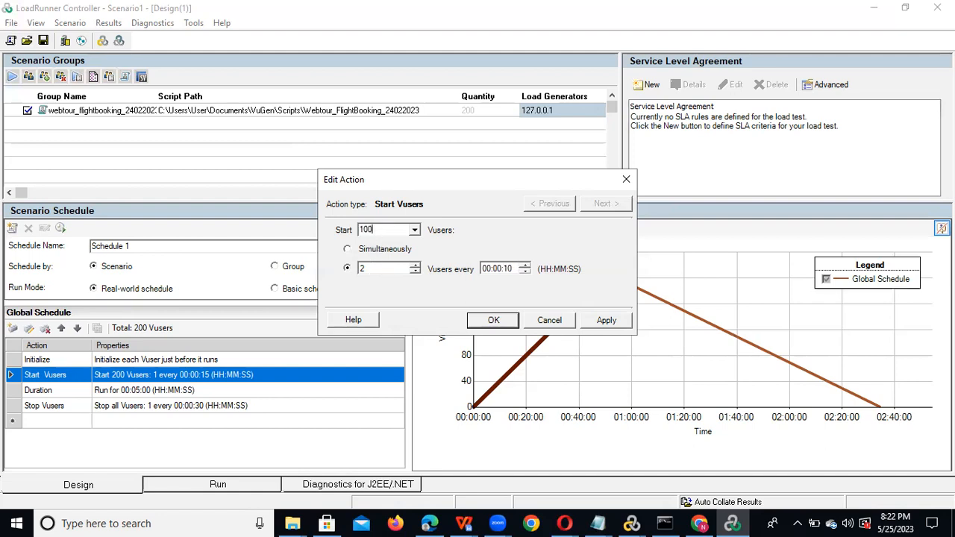
{"action": "type", "text": "0"}
{"action": "double_click", "coordinate": [383, 230]}
{"action": "left_click", "coordinate": [383, 230]}
{"action": "key", "text": "BackSpace"}
{"action": "key", "text": "BackSpace"}
{"action": "left_click", "coordinate": [493, 320]}
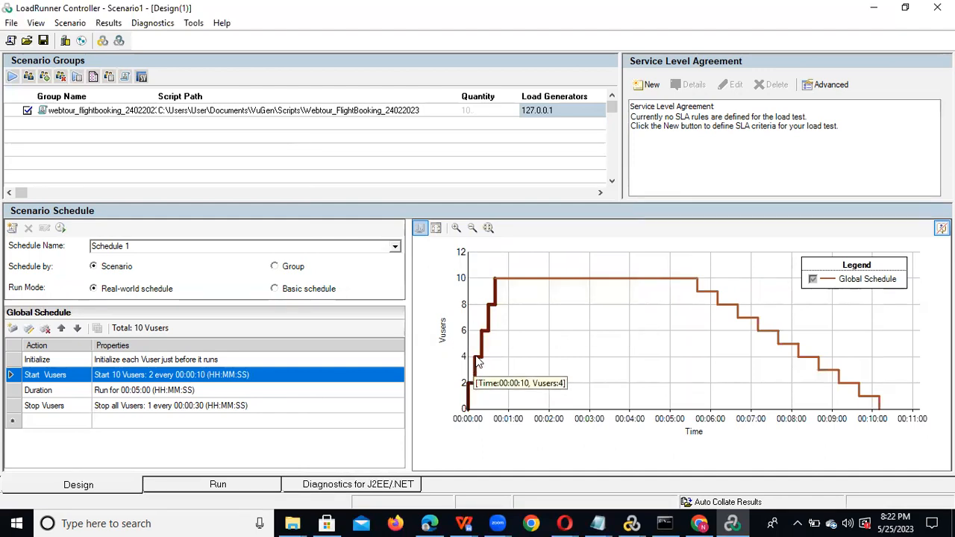
- Set the Duration action in the global schedule to run for 00:02:00
{"action": "mouse_move", "coordinate": [489, 309]}
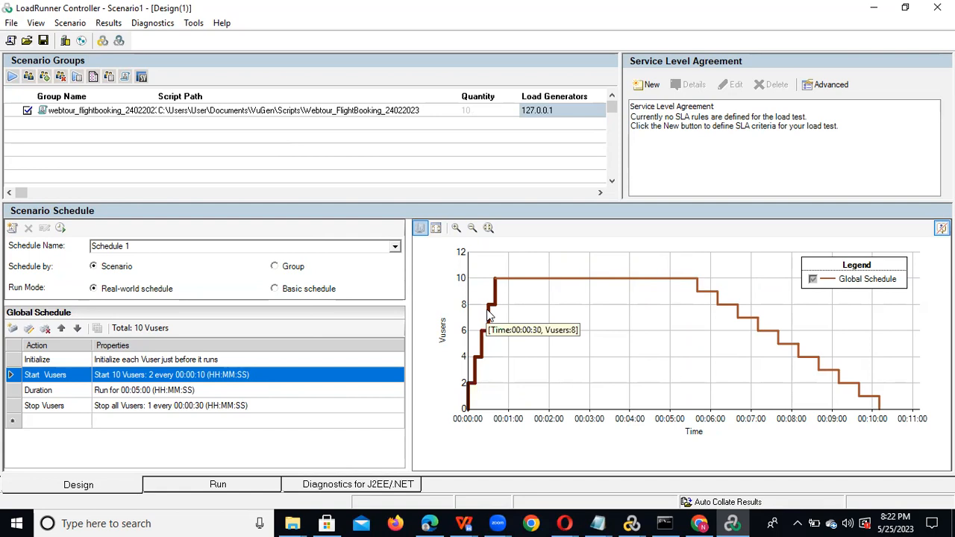
{"action": "mouse_move", "coordinate": [499, 280]}
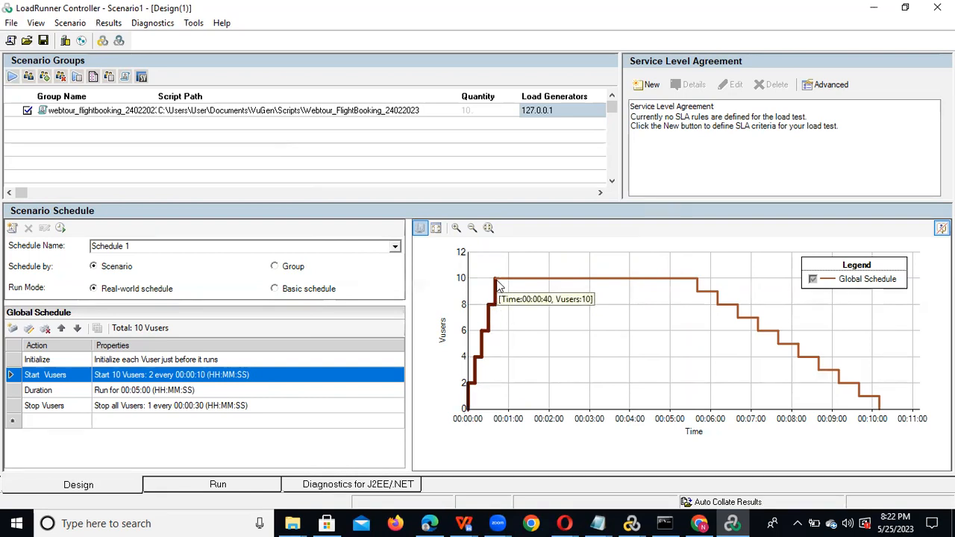
{"action": "mouse_move", "coordinate": [629, 280]}
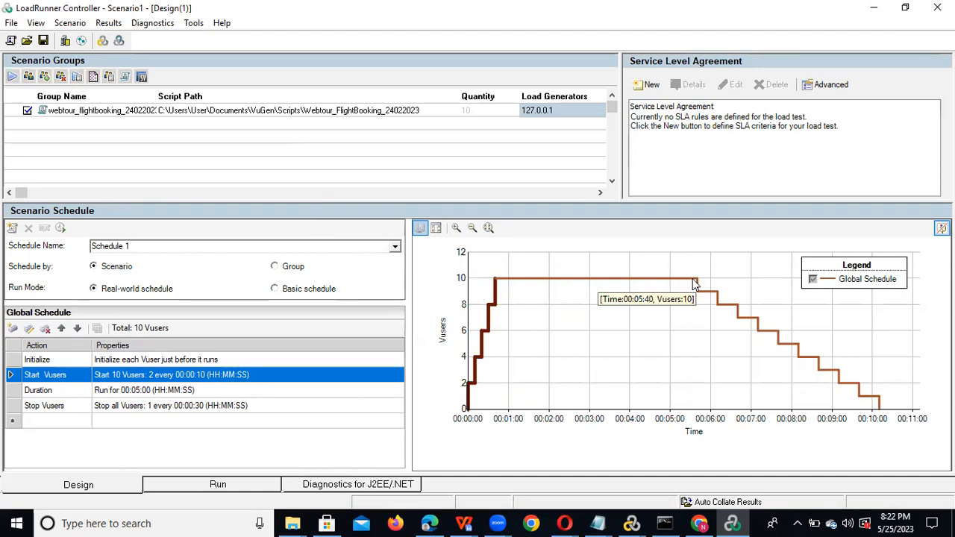
{"action": "double_click", "coordinate": [127, 391]}
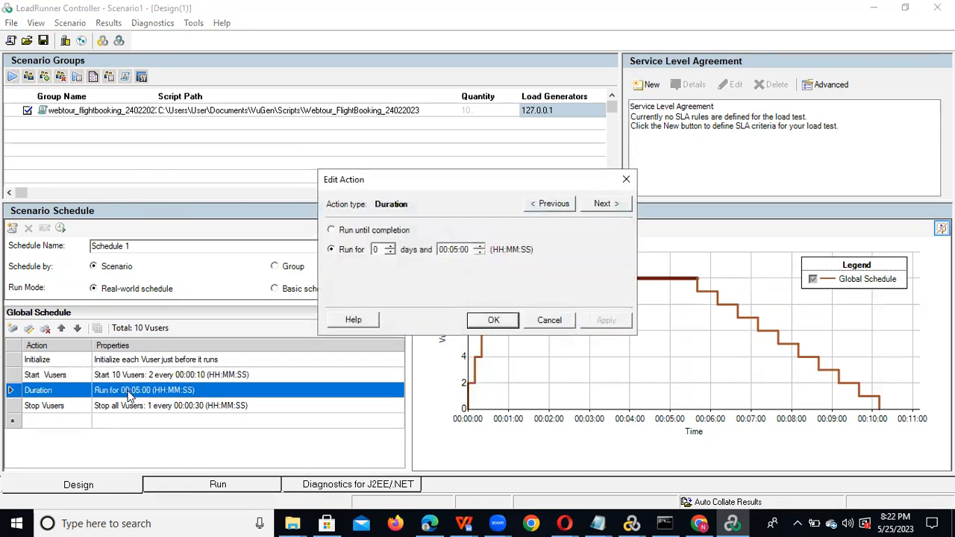
{"action": "left_click", "coordinate": [453, 252]}
{"action": "type", "text": "1"}
{"action": "type", "text": "2"}
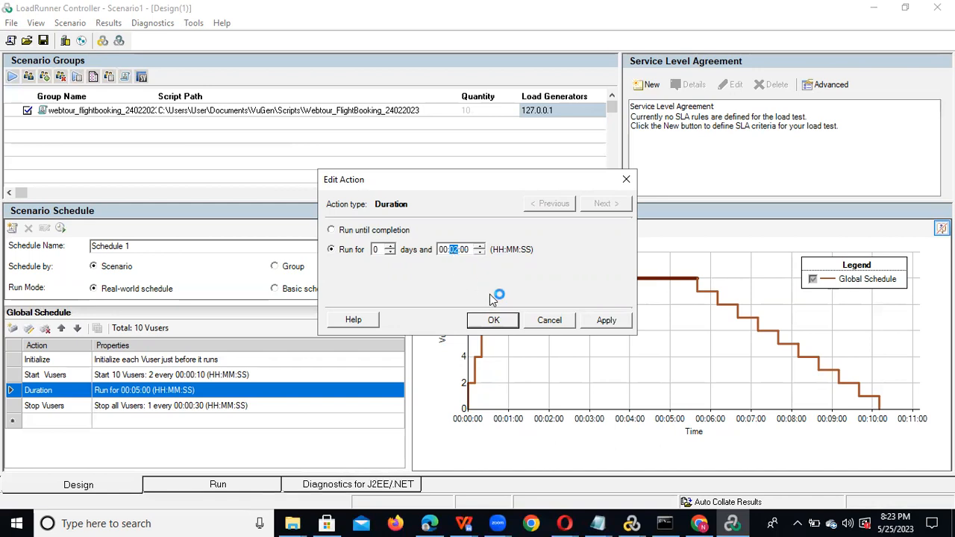
{"action": "left_click", "coordinate": [491, 321]}
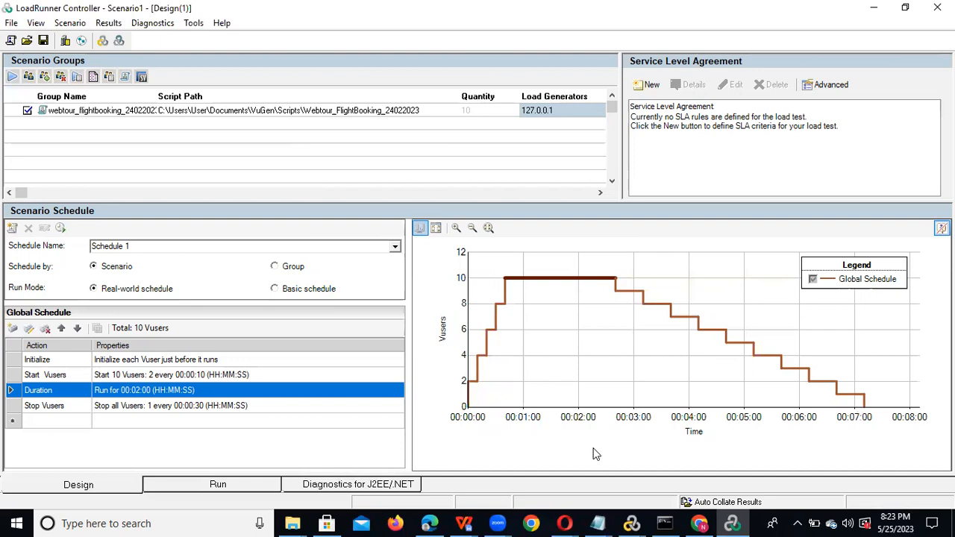
- Set the Stop Vusers action to stop all Vusers, 2 every 00:00:10
{"action": "double_click", "coordinate": [194, 407]}
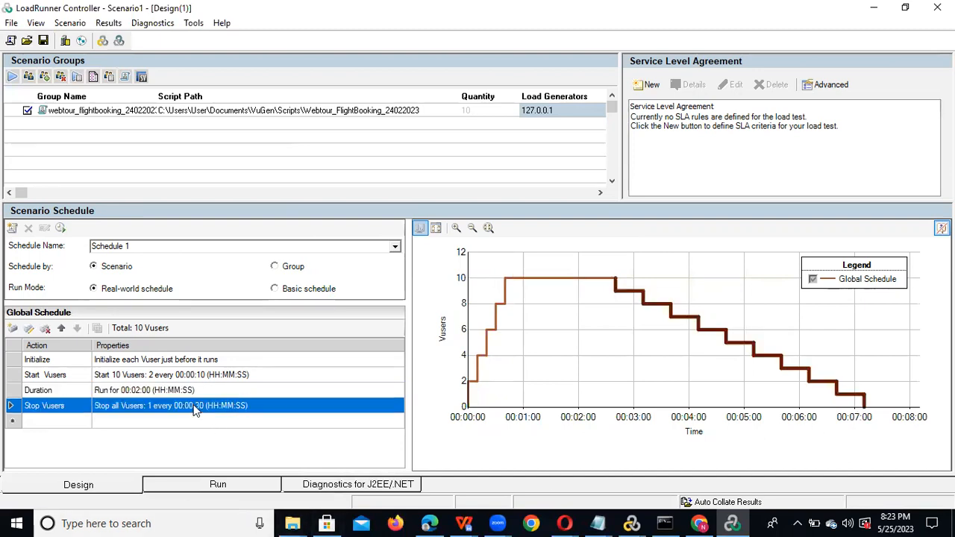
{"action": "double_click", "coordinate": [381, 268]}
{"action": "type", "text": "2"}
{"action": "left_click", "coordinate": [506, 270]}
{"action": "type", "text": "10"}
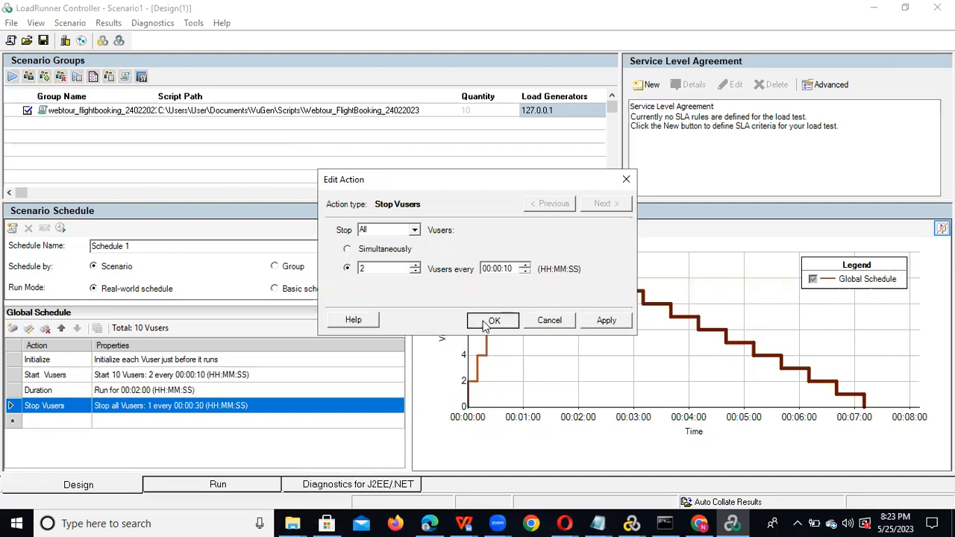
{"action": "left_click", "coordinate": [485, 322]}
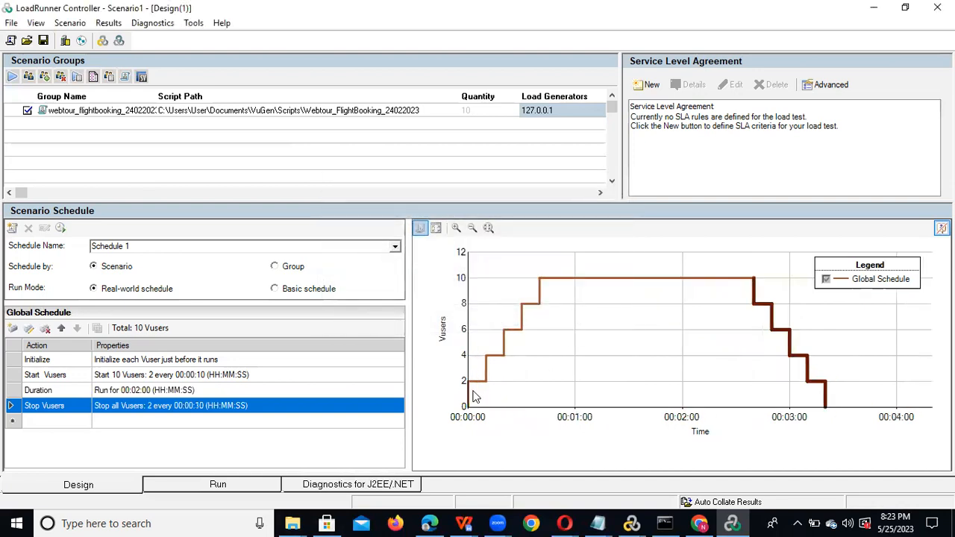
- Examine the ramp-up, steady-load and ramp-down points of the global schedule graph
{"action": "mouse_move", "coordinate": [540, 283]}
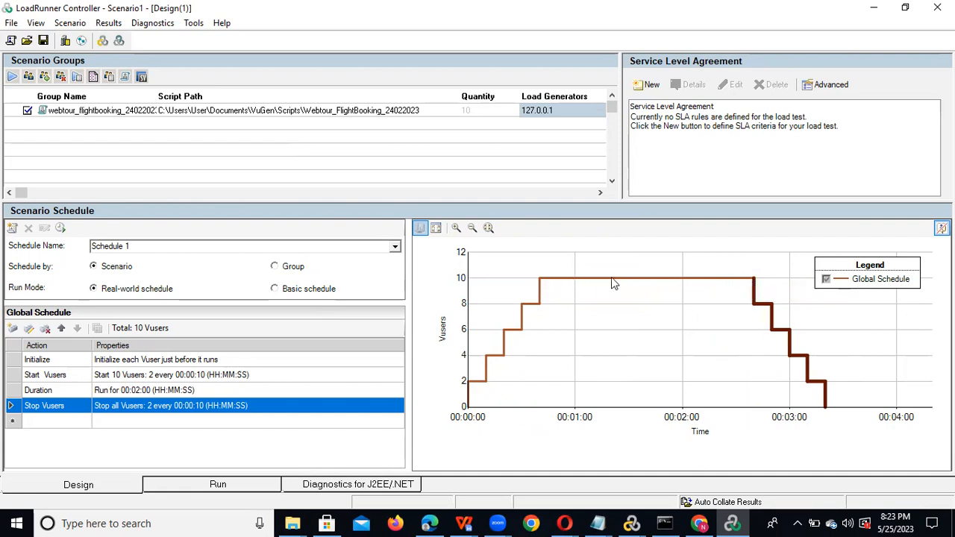
{"action": "mouse_move", "coordinate": [753, 285]}
{"action": "mouse_move", "coordinate": [826, 412]}
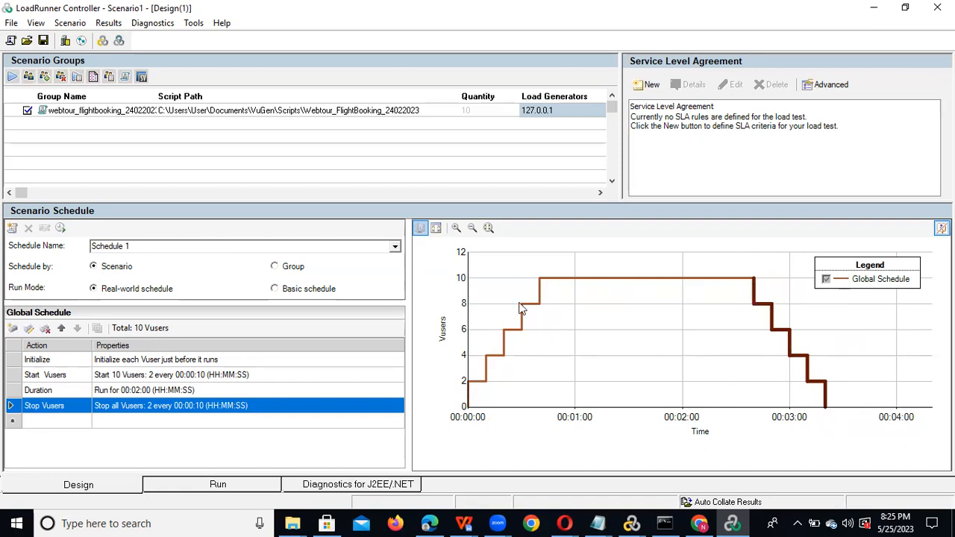
{"action": "mouse_move", "coordinate": [542, 282]}
{"action": "mouse_move", "coordinate": [755, 286]}
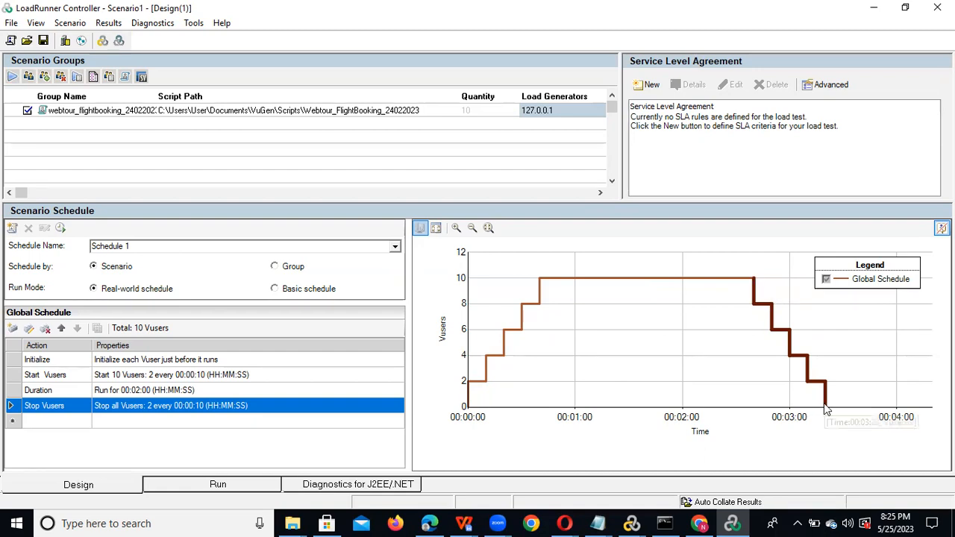
{"action": "mouse_move", "coordinate": [825, 411]}
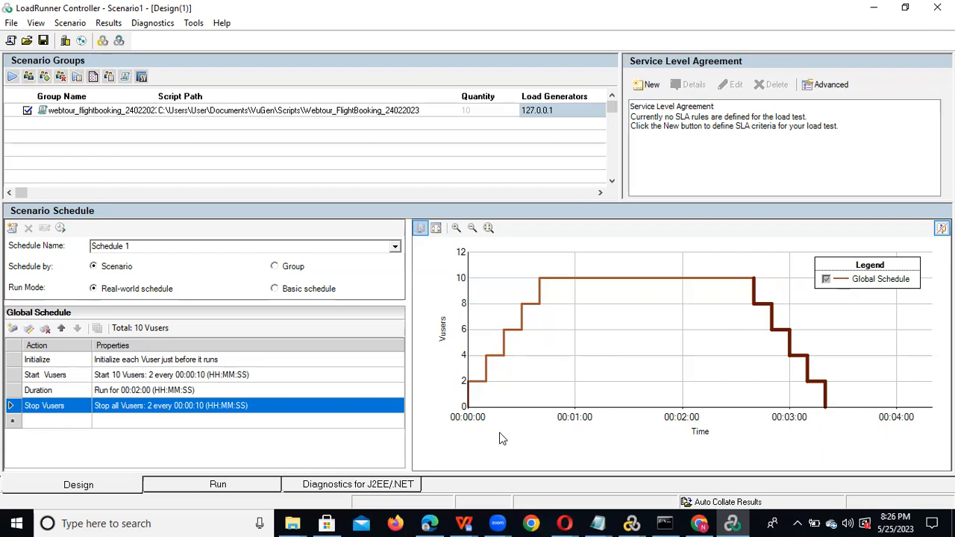
- Start the scenario run and check its output messages for errors
{"action": "left_click", "coordinate": [203, 485]}
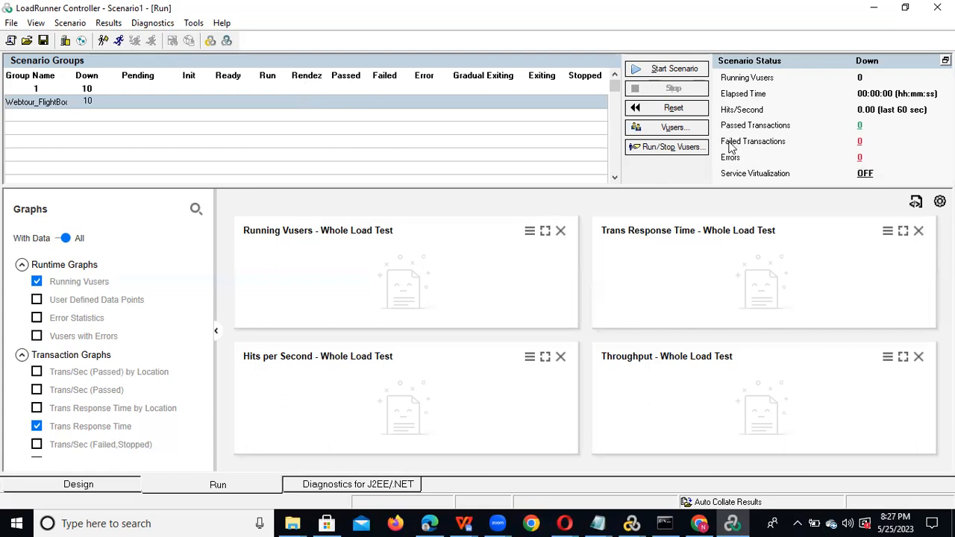
{"action": "left_click", "coordinate": [664, 70]}
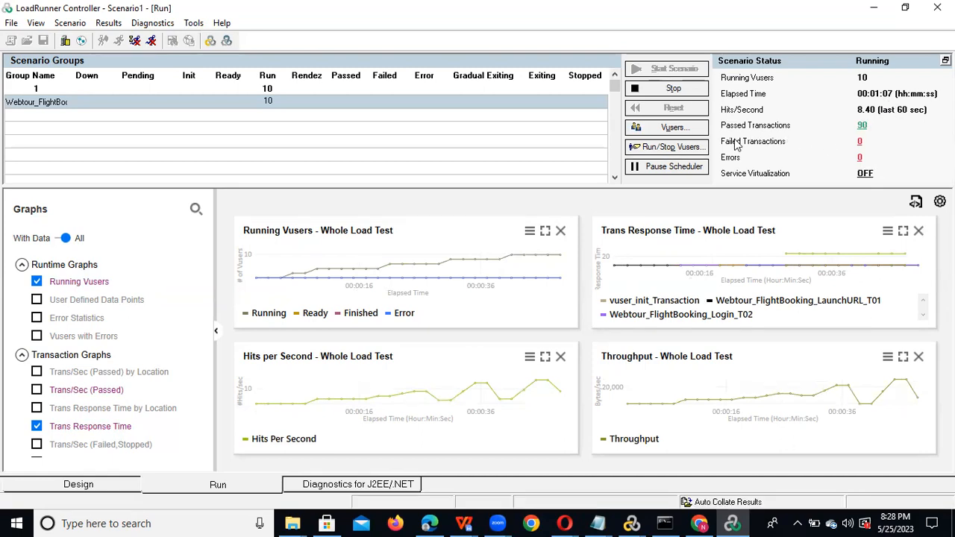
{"action": "left_click", "coordinate": [861, 158]}
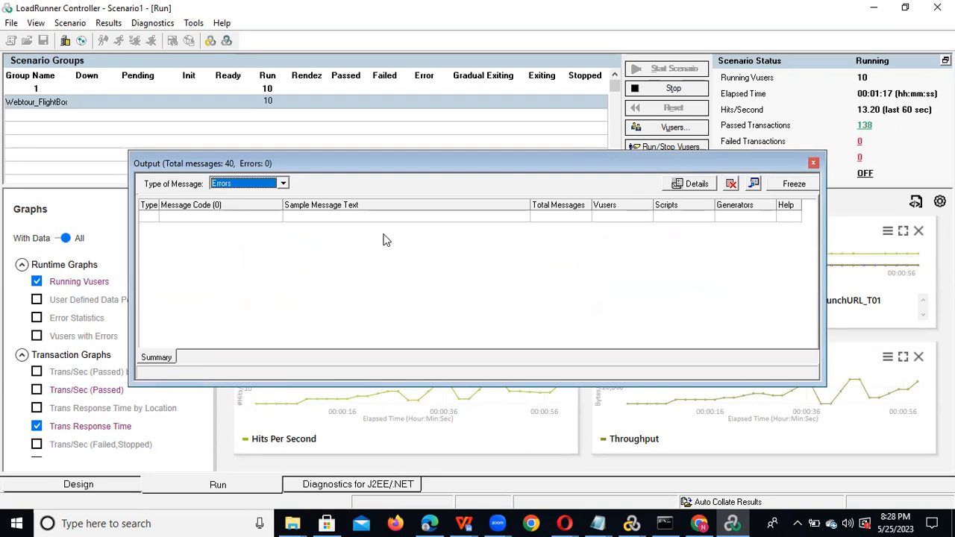
{"action": "left_click", "coordinate": [813, 163]}
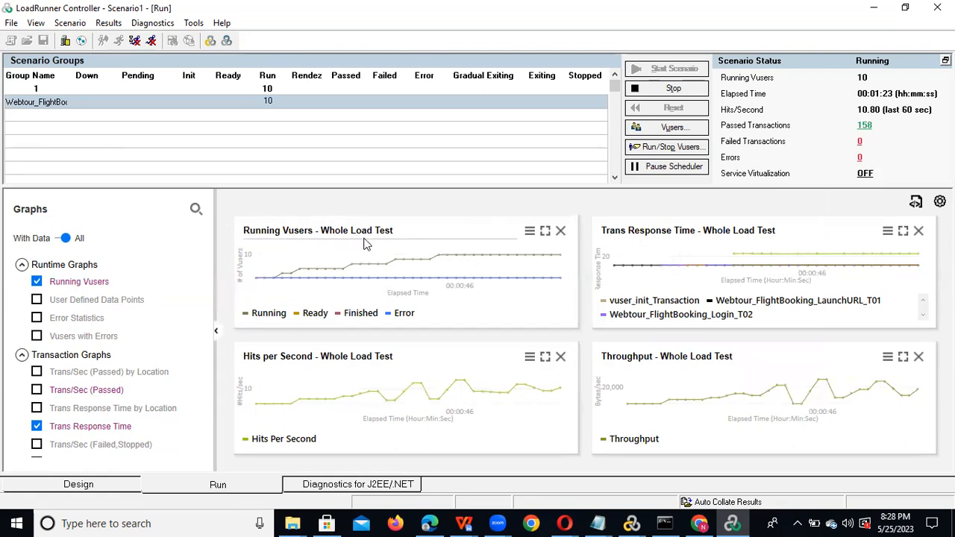
- Examine the enlarged Running Vusers and Trans Response Time graphs, reading through the full list of transaction response times
{"action": "double_click", "coordinate": [398, 269]}
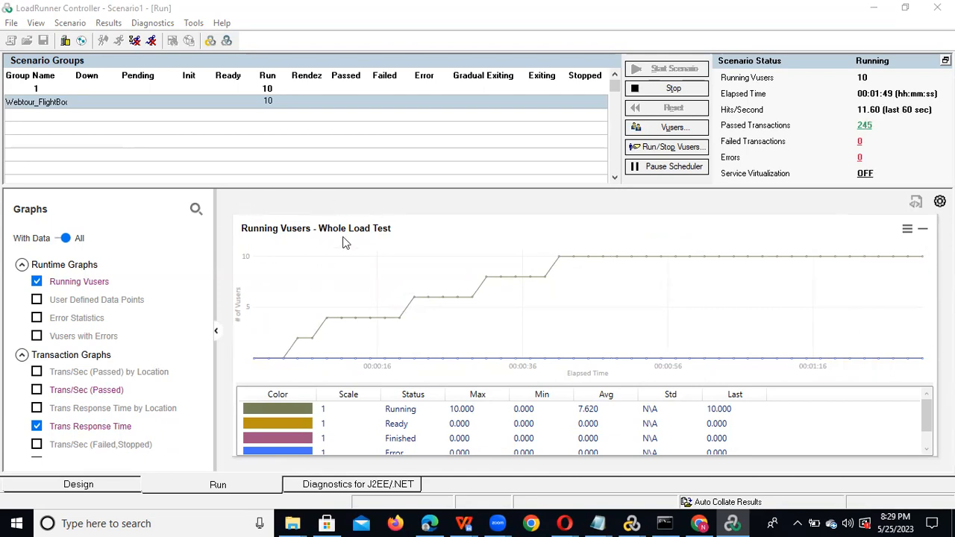
{"action": "double_click", "coordinate": [375, 254]}
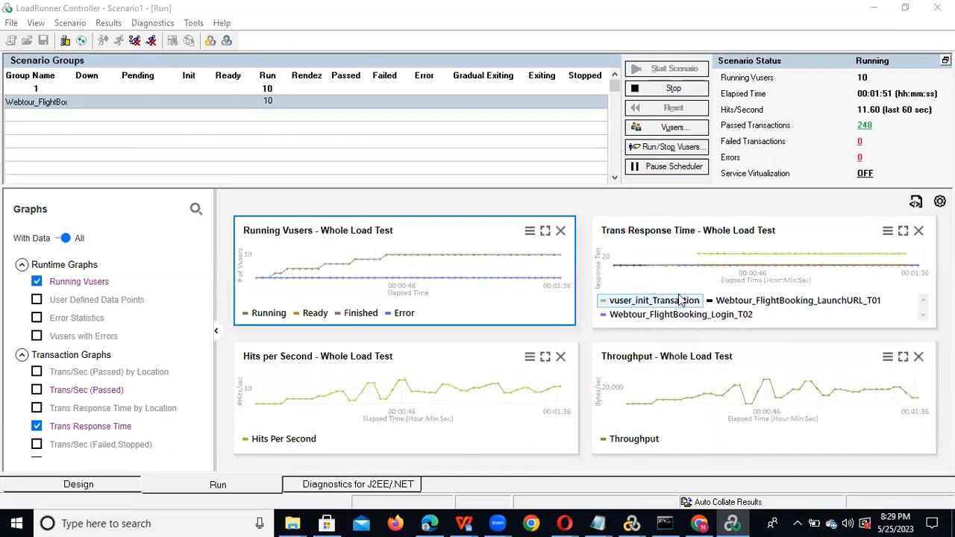
{"action": "double_click", "coordinate": [674, 256]}
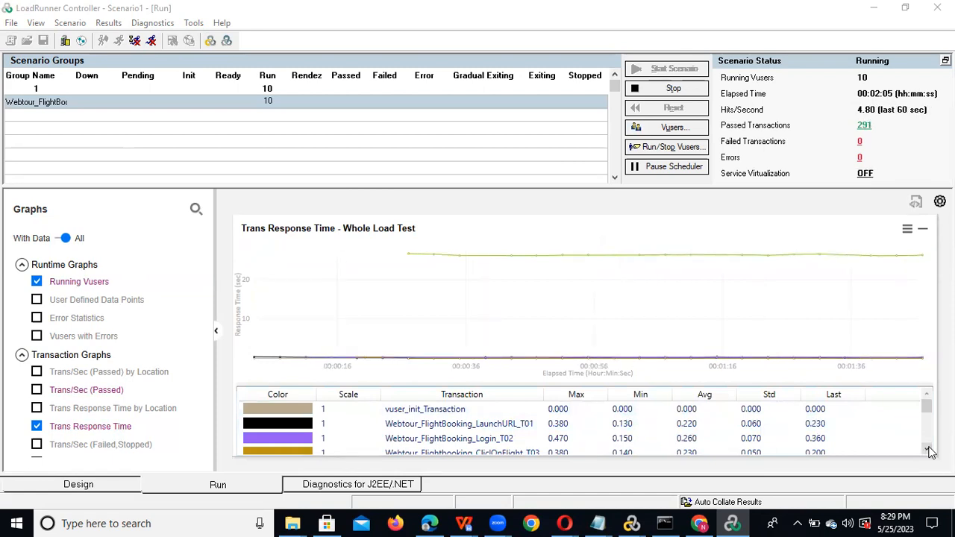
{"action": "left_click", "coordinate": [927, 450]}
{"action": "left_click", "coordinate": [927, 450]}
{"action": "left_click", "coordinate": [928, 450]}
{"action": "left_click", "coordinate": [927, 450]}
{"action": "left_click", "coordinate": [928, 450]}
{"action": "left_click", "coordinate": [928, 450]}
{"action": "left_click", "coordinate": [928, 450]}
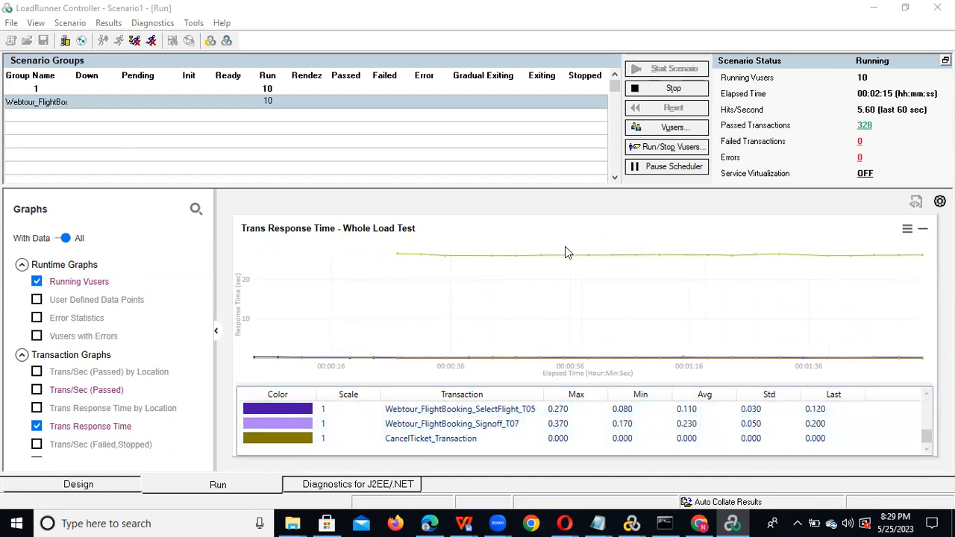
{"action": "double_click", "coordinate": [491, 290]}
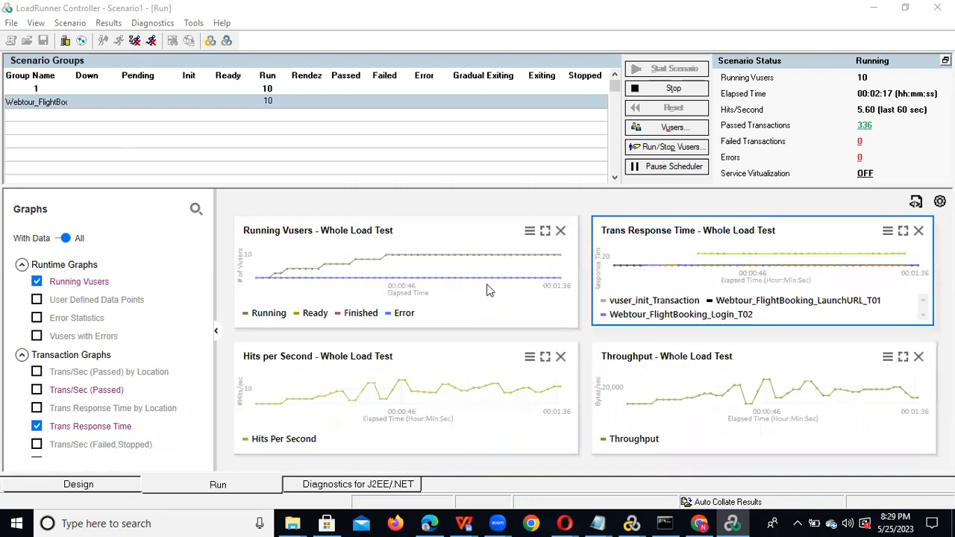
- Examine the enlarged Hits per Second and Throughput graphs, and restore the four-graph overview
{"action": "double_click", "coordinate": [391, 397]}
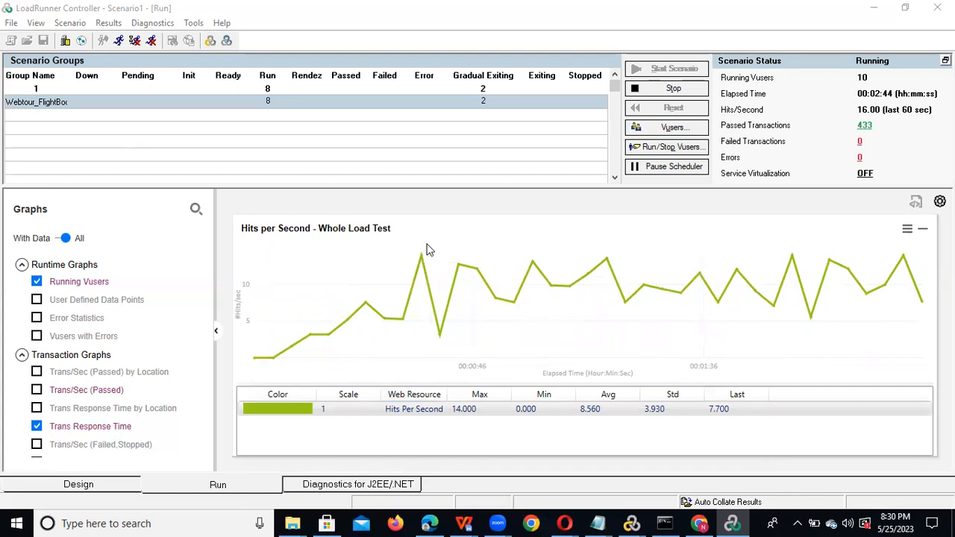
{"action": "double_click", "coordinate": [480, 251]}
{"action": "left_click", "coordinate": [680, 396]}
{"action": "double_click", "coordinate": [681, 396]}
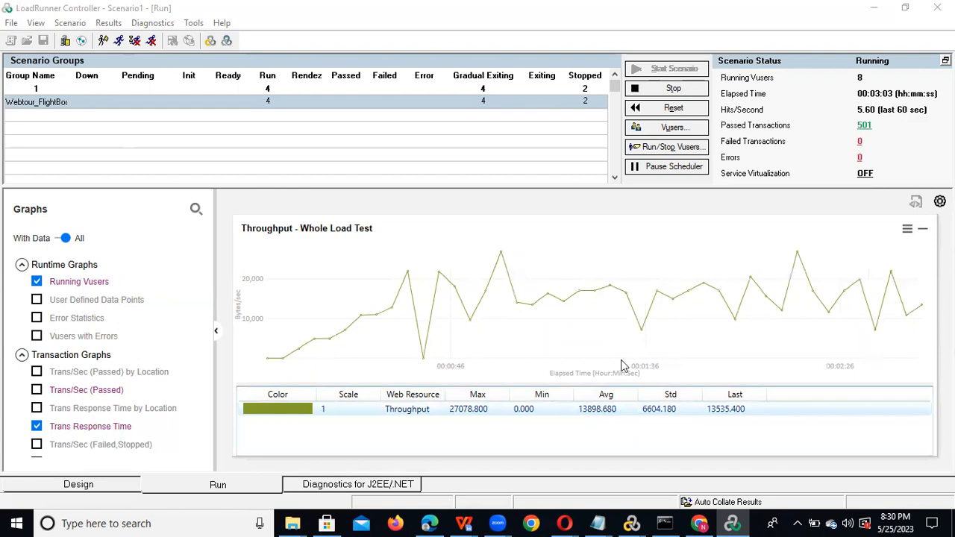
{"action": "double_click", "coordinate": [528, 264]}
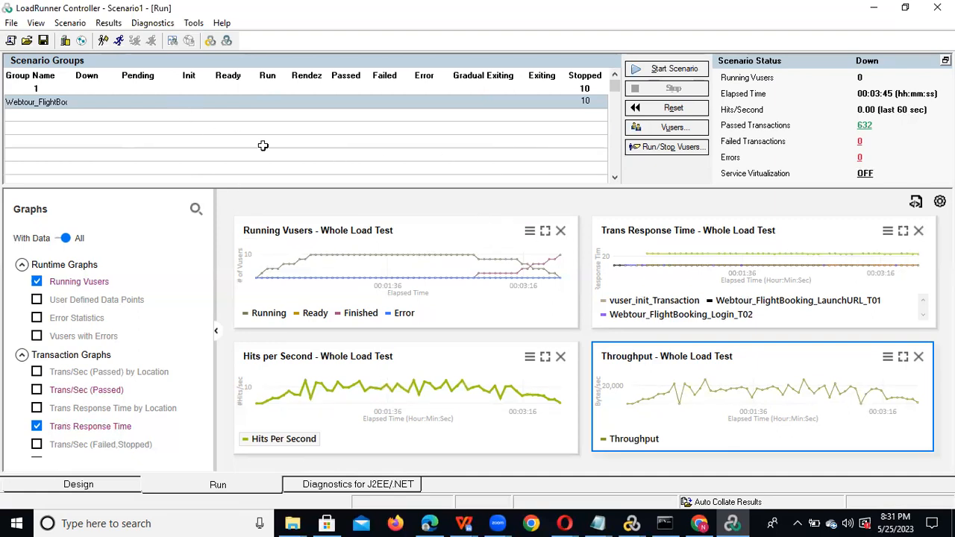
- Analyze the finished run's results in LoadRunner Analysis and examine the Transactions table of the Summary Report
{"action": "left_click", "coordinate": [108, 23]}
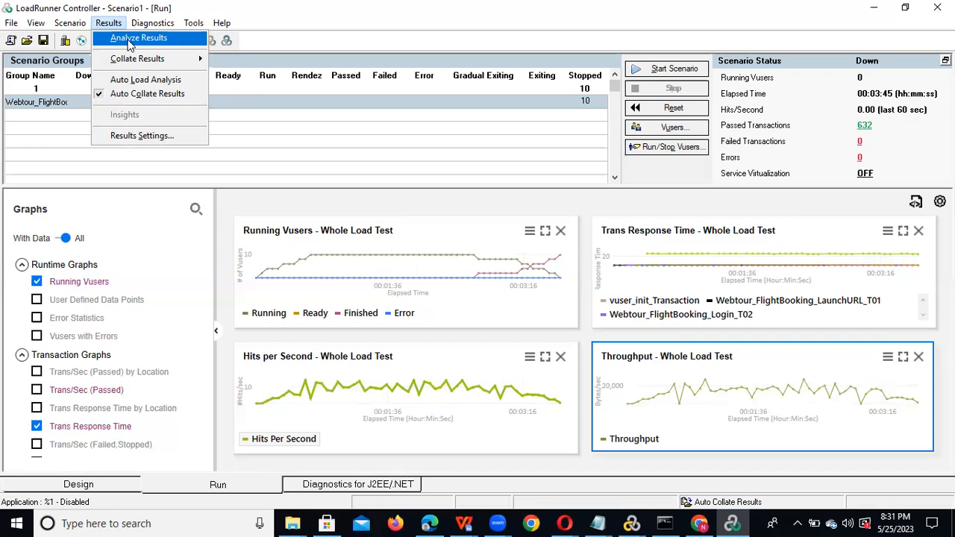
{"action": "left_click", "coordinate": [131, 43]}
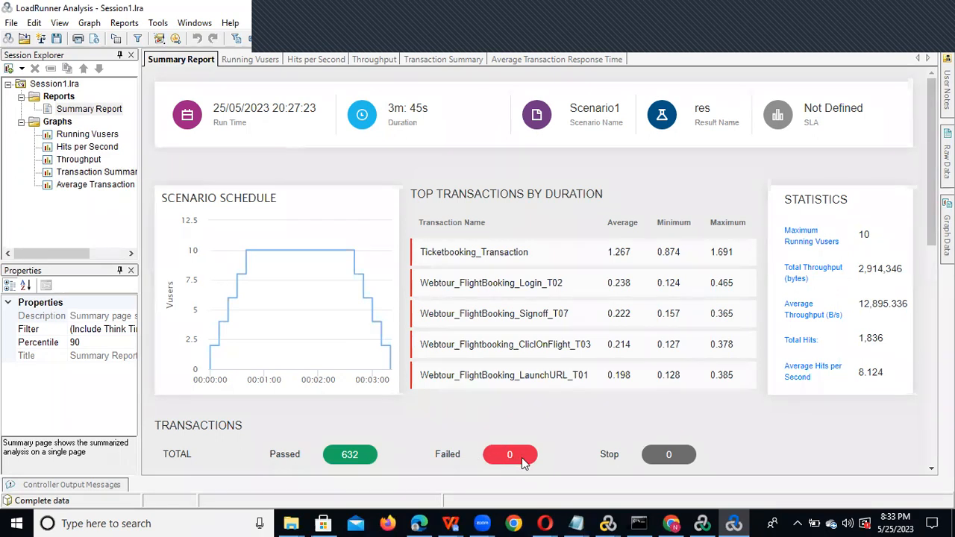
{"action": "scroll", "coordinate": [533, 269], "scroll_direction": "down", "scroll_amount": 4}
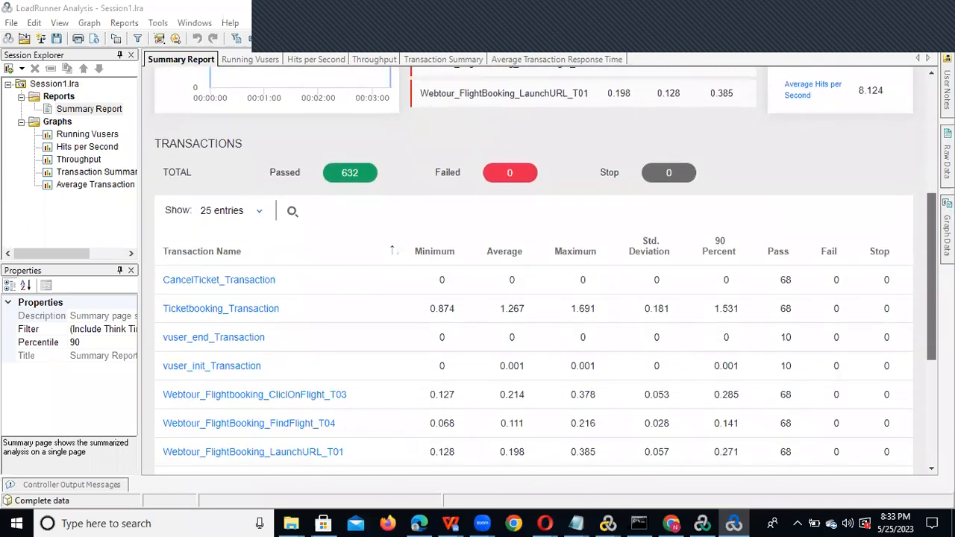
- Examine the minimum, average, maximum and 90 percent response times for each transaction in the Summary Report's Transactions table
{"action": "scroll", "coordinate": [534, 269], "scroll_direction": "down", "scroll_amount": 3}
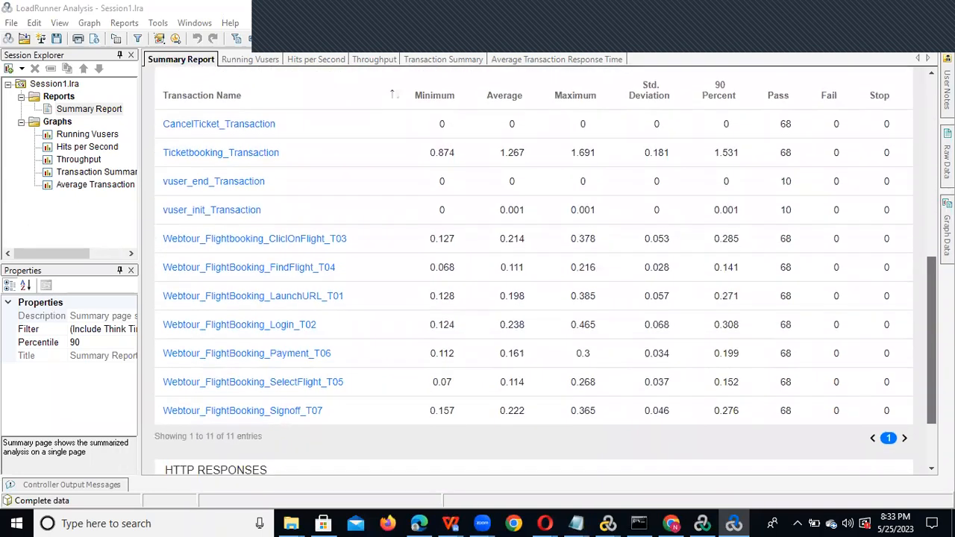
{"action": "scroll", "coordinate": [533, 268], "scroll_direction": "down", "scroll_amount": 1}
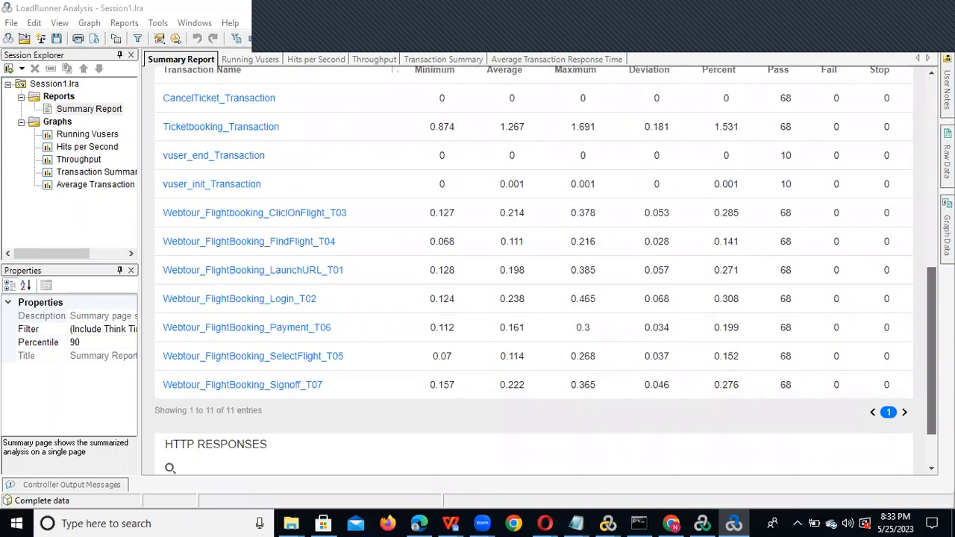
{"action": "scroll", "coordinate": [533, 269], "scroll_direction": "down", "scroll_amount": 1}
{"action": "scroll", "coordinate": [501, 306], "scroll_direction": "up", "scroll_amount": 2}
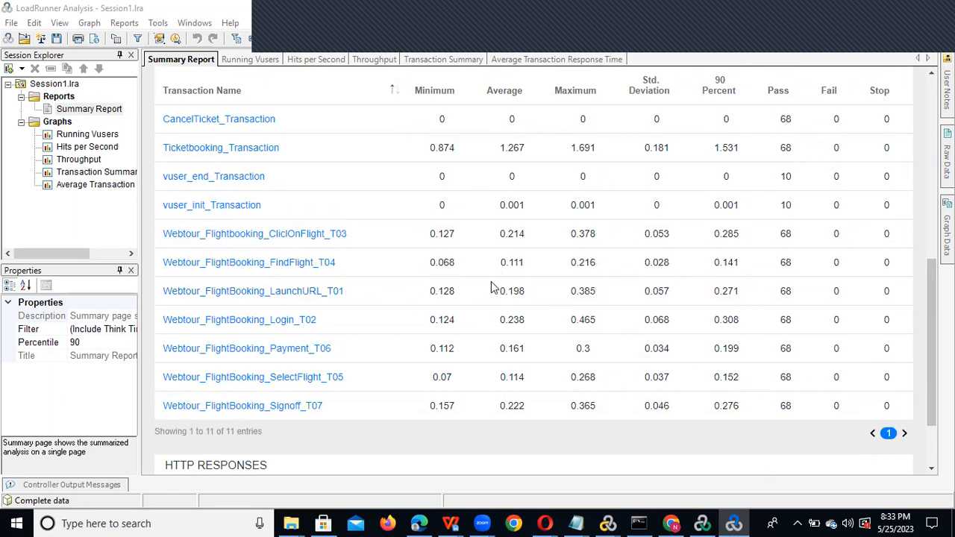
{"action": "left_click_drag", "start_coordinate": [498, 263], "coordinate": [528, 270]}
{"action": "left_click_drag", "start_coordinate": [499, 235], "coordinate": [524, 359]}
{"action": "left_click", "coordinate": [646, 161]}
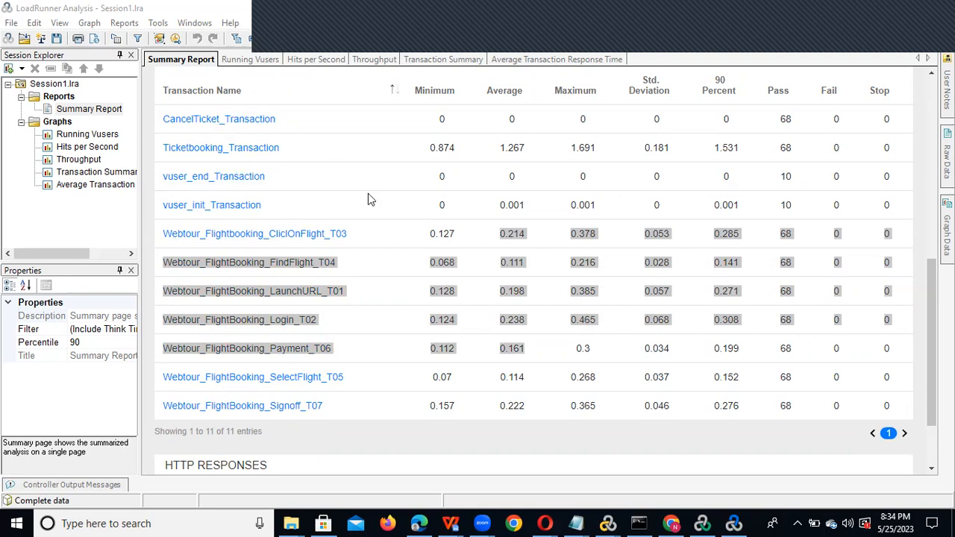
{"action": "left_click", "coordinate": [380, 259]}
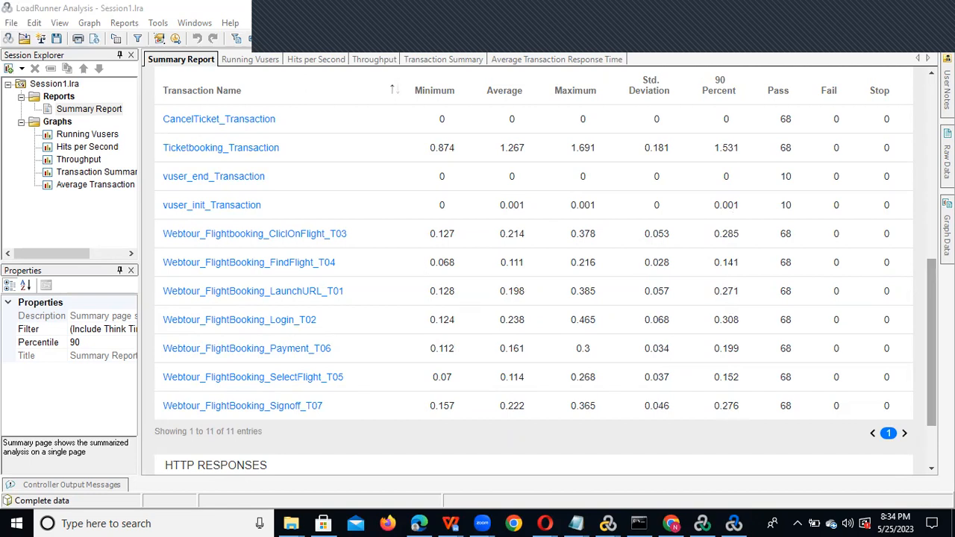
- Review the Summary Report from the run details through the Transactions table to the HTTP Responses section
{"action": "scroll", "coordinate": [522, 268], "scroll_direction": "up", "scroll_amount": 10}
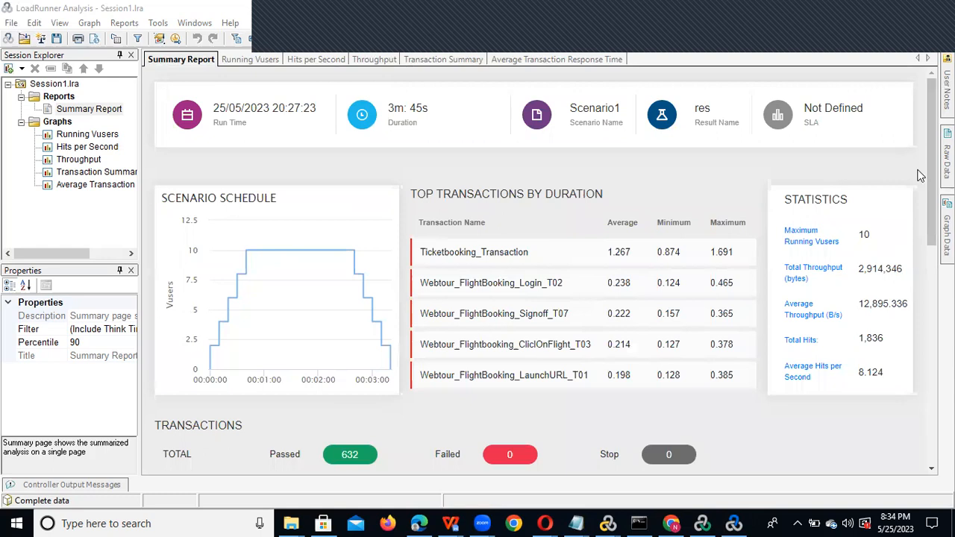
{"action": "scroll", "coordinate": [915, 261], "scroll_direction": "down", "scroll_amount": 3}
{"action": "scroll", "coordinate": [907, 336], "scroll_direction": "down", "scroll_amount": 6}
{"action": "scroll", "coordinate": [899, 335], "scroll_direction": "up", "scroll_amount": 4}
{"action": "scroll", "coordinate": [902, 350], "scroll_direction": "down", "scroll_amount": 4}
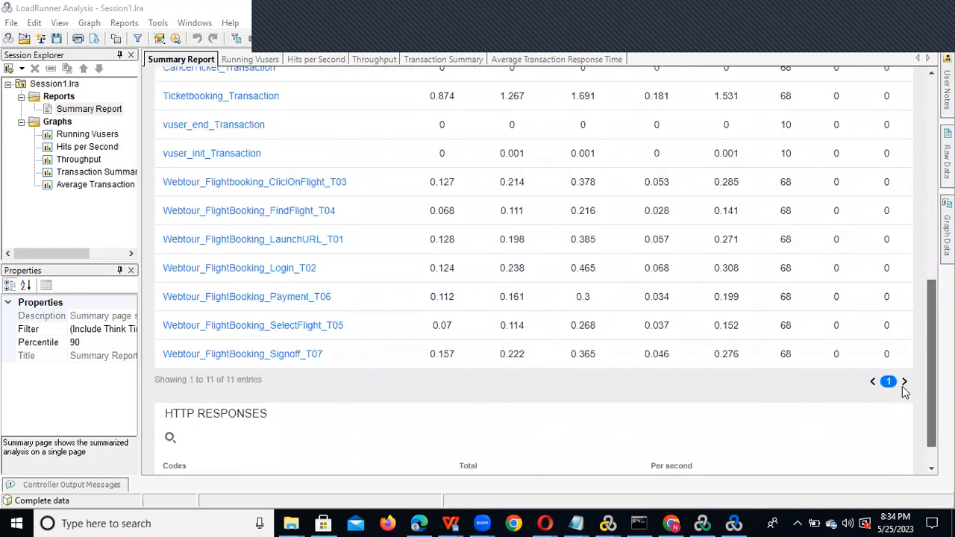
{"action": "scroll", "coordinate": [891, 304], "scroll_direction": "up", "scroll_amount": 4}
{"action": "scroll", "coordinate": [888, 358], "scroll_direction": "down", "scroll_amount": 4}
{"action": "scroll", "coordinate": [858, 336], "scroll_direction": "up", "scroll_amount": 5}
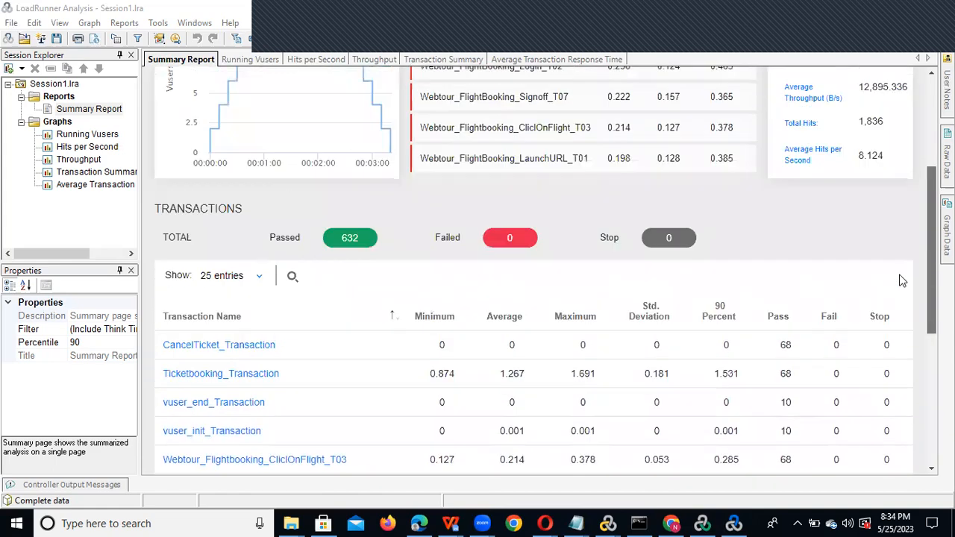
{"action": "scroll", "coordinate": [903, 338], "scroll_direction": "down", "scroll_amount": 3}
{"action": "scroll", "coordinate": [904, 340], "scroll_direction": "up", "scroll_amount": 5}
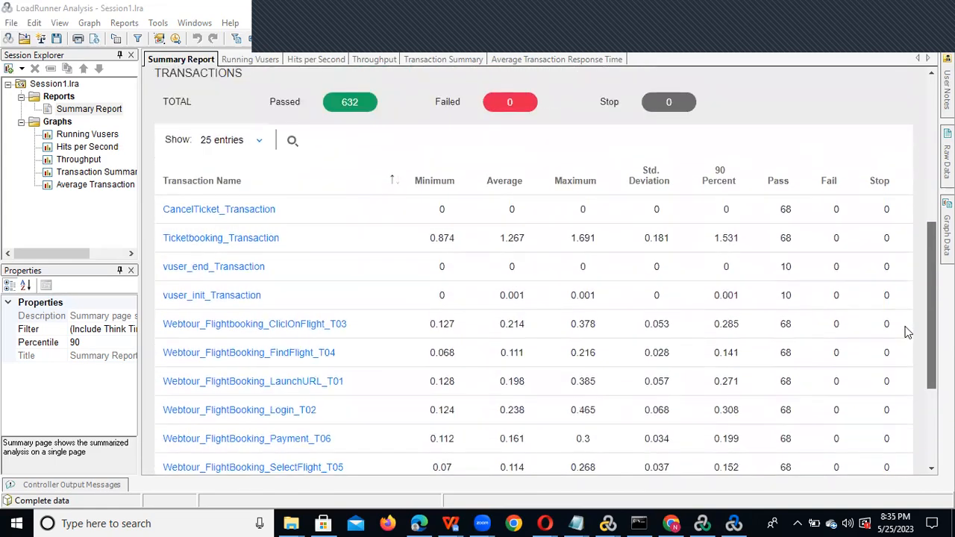
{"action": "scroll", "coordinate": [901, 299], "scroll_direction": "down", "scroll_amount": 6}
{"action": "scroll", "coordinate": [897, 383], "scroll_direction": "up", "scroll_amount": 3}
{"action": "scroll", "coordinate": [887, 333], "scroll_direction": "down", "scroll_amount": 3}
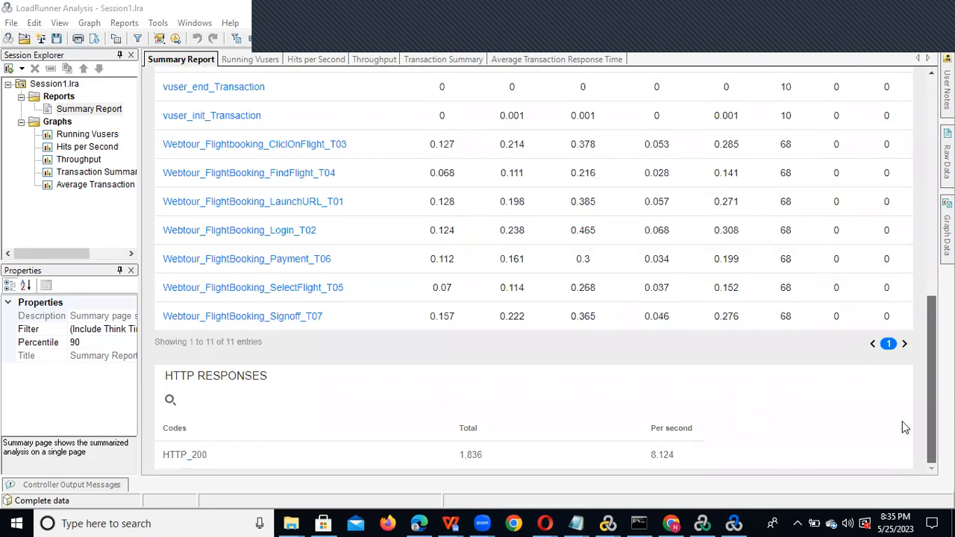
- Examine the Scenario Schedule, Top Transactions by Duration and Statistics sections, and return to the Transactions table
{"action": "scroll", "coordinate": [903, 336], "scroll_direction": "up", "scroll_amount": 4}
{"action": "scroll", "coordinate": [902, 325], "scroll_direction": "down", "scroll_amount": 1}
{"action": "scroll", "coordinate": [904, 347], "scroll_direction": "up", "scroll_amount": 5}
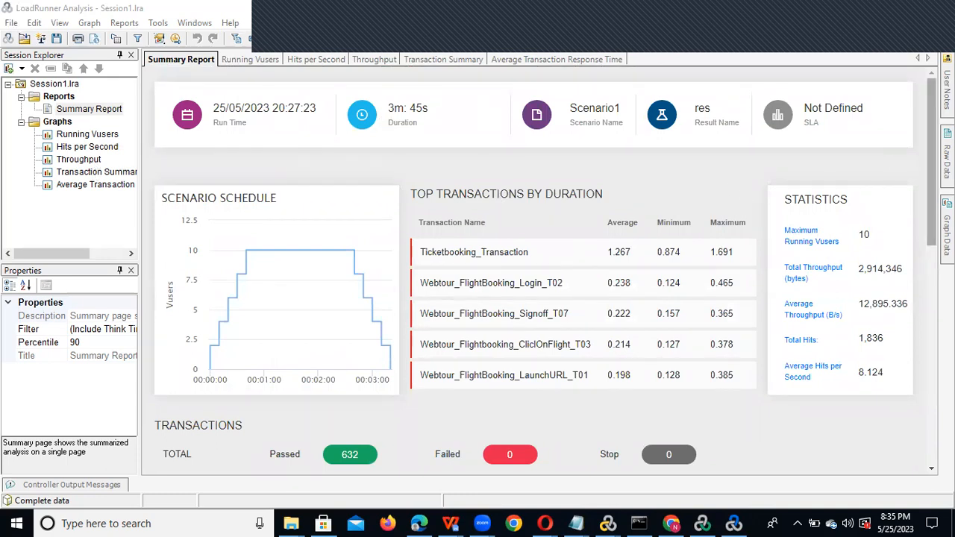
{"action": "scroll", "coordinate": [743, 189], "scroll_direction": "down", "scroll_amount": 1}
{"action": "scroll", "coordinate": [903, 160], "scroll_direction": "up", "scroll_amount": 1}
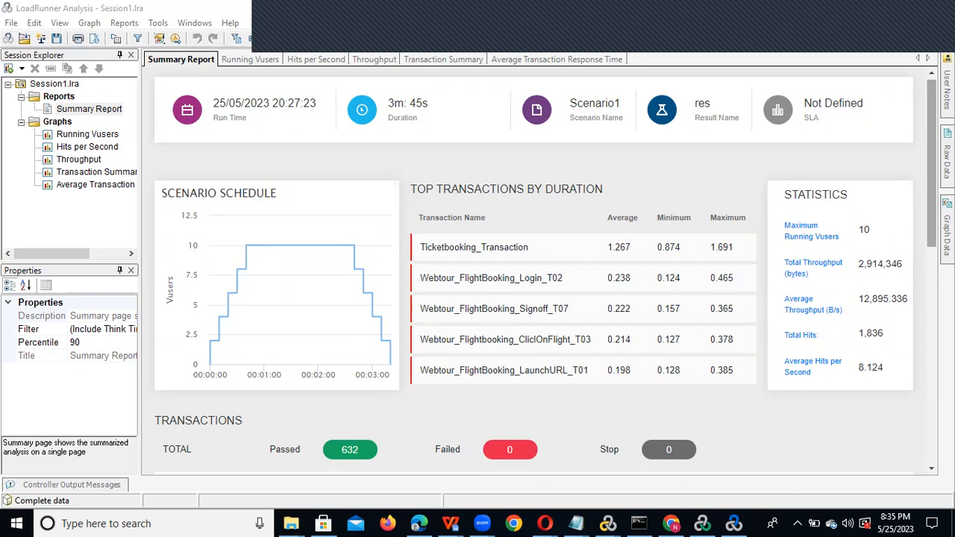
{"action": "scroll", "coordinate": [545, 268], "scroll_direction": "down", "scroll_amount": 4}
{"action": "scroll", "coordinate": [921, 296], "scroll_direction": "down", "scroll_amount": 2}
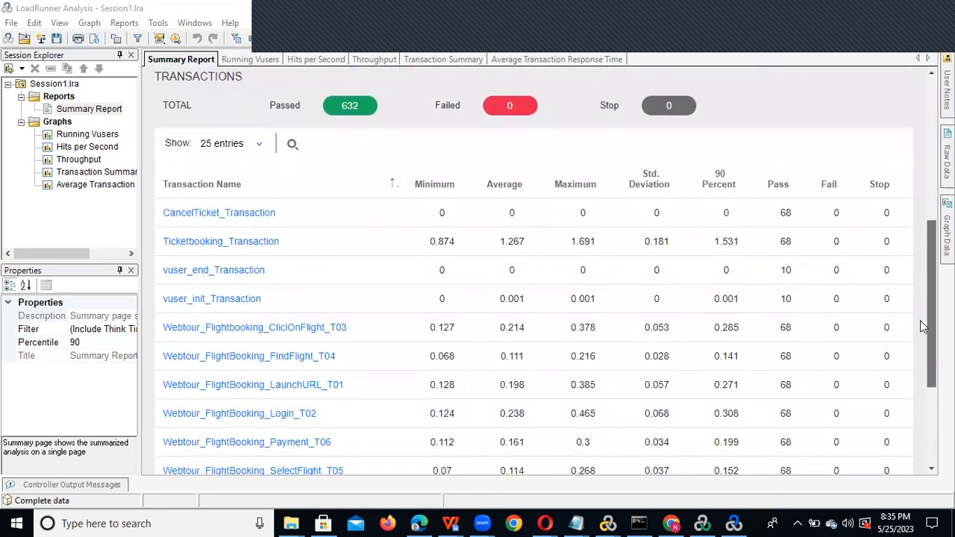
{"action": "scroll", "coordinate": [920, 339], "scroll_direction": "down", "scroll_amount": 1}
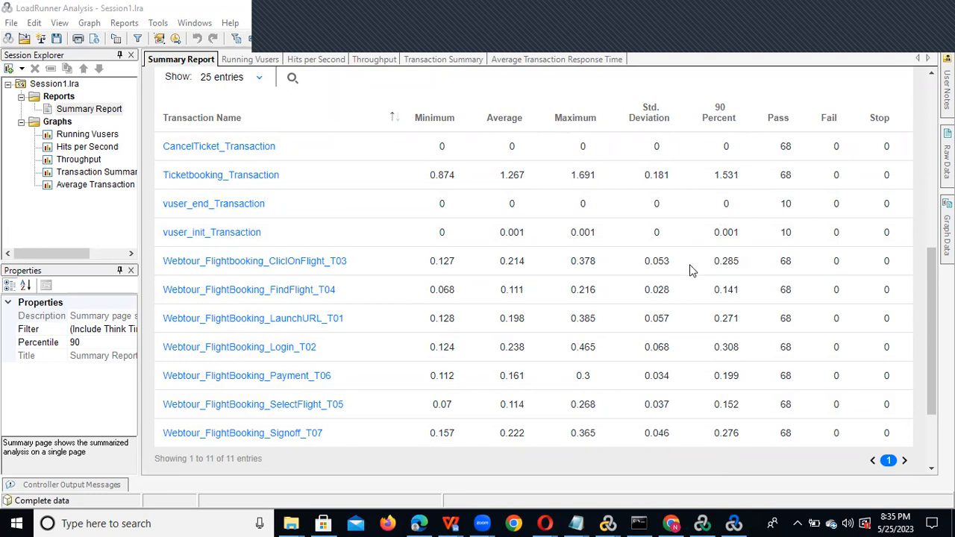
- Examine the Running Vusers, Hits per Second, Throughput, Transaction Summary and Average Transaction Response Time graphs in turn
{"action": "left_click", "coordinate": [66, 135]}
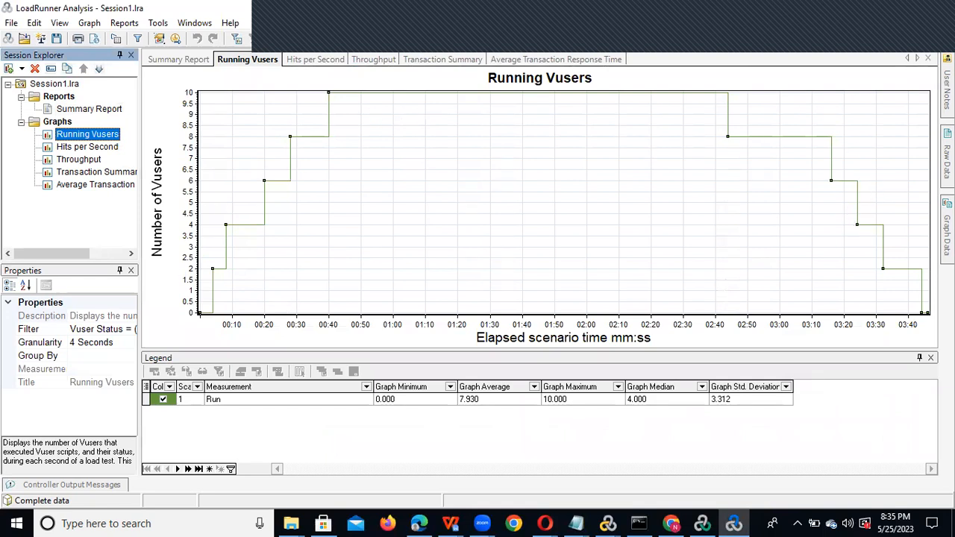
{"action": "left_click", "coordinate": [88, 148]}
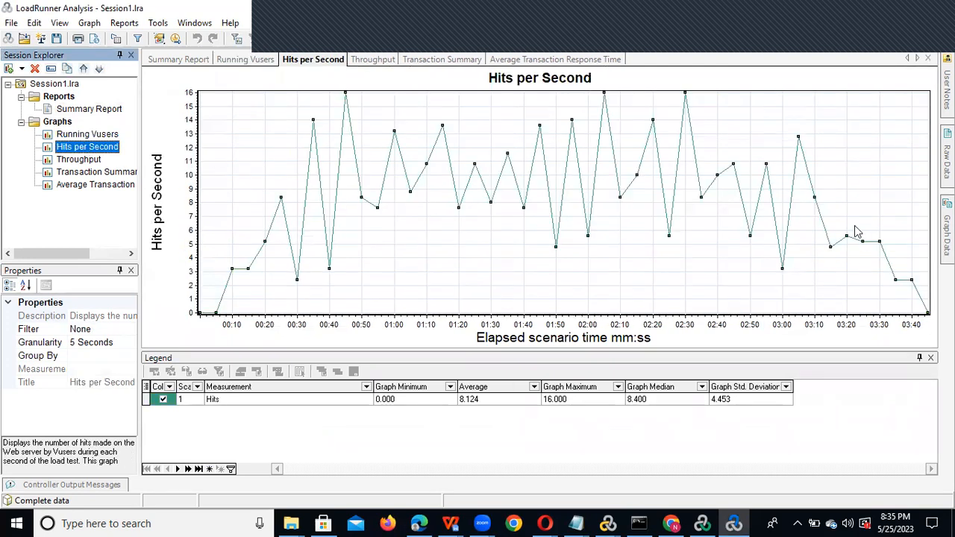
{"action": "left_click", "coordinate": [82, 160]}
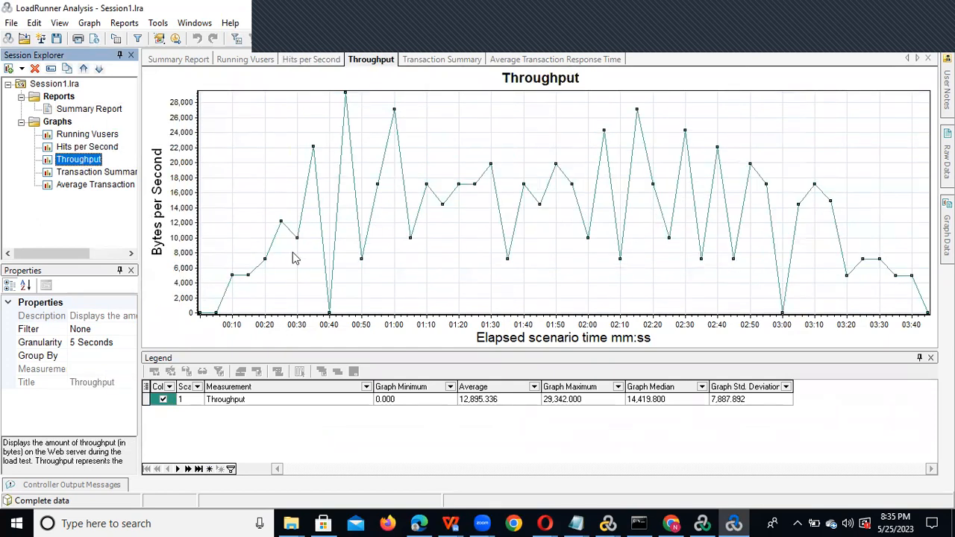
{"action": "left_click", "coordinate": [107, 173]}
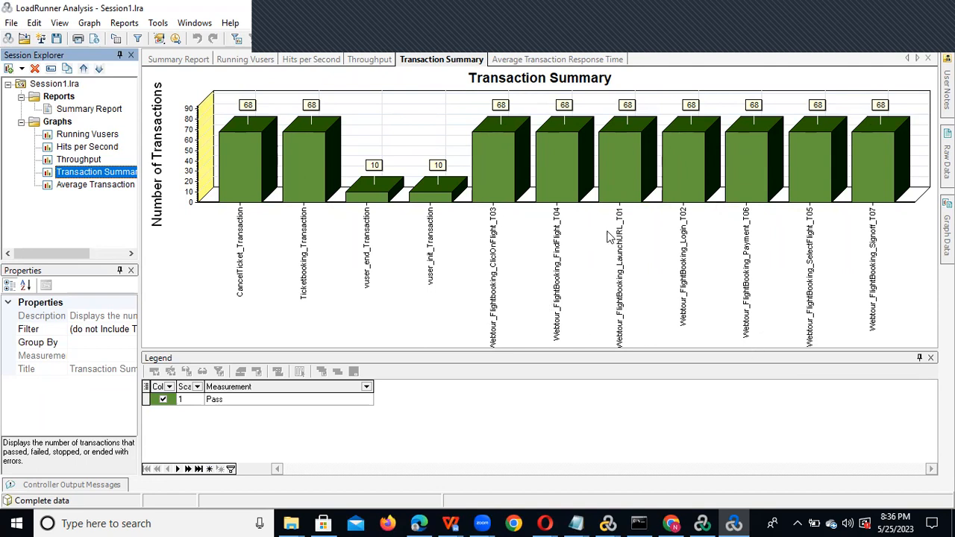
{"action": "left_click", "coordinate": [80, 186]}
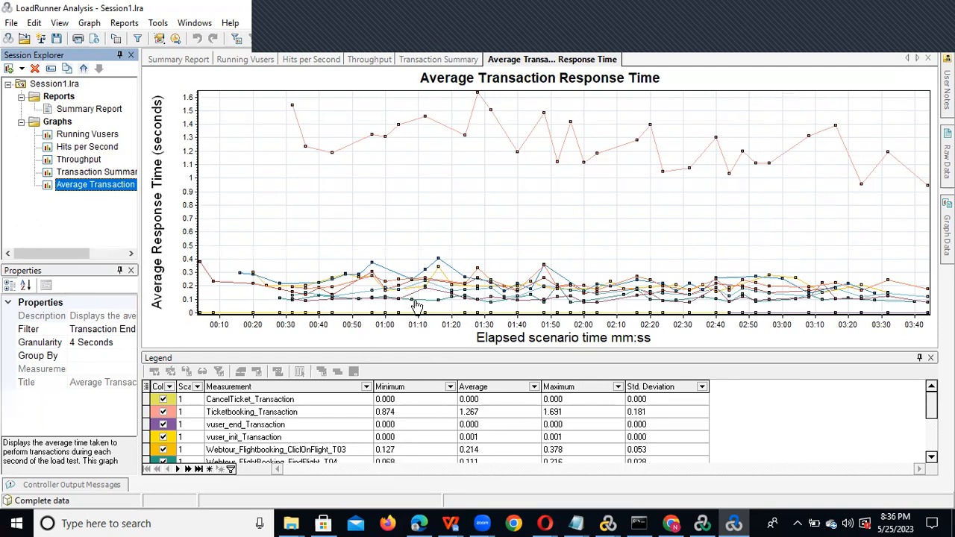
{"action": "left_click", "coordinate": [84, 173]}
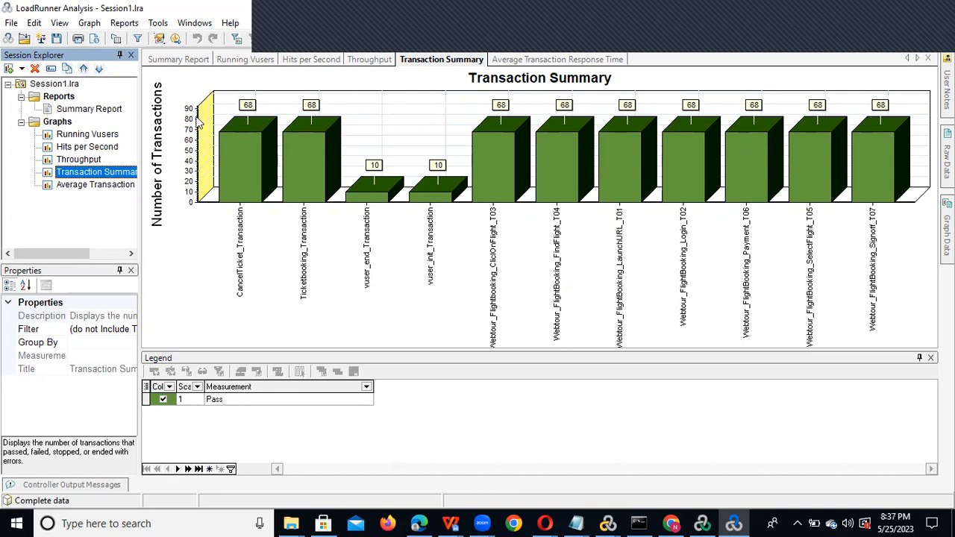
- Reopen the Summary Report and check its HTTP Responses section and run overview
{"action": "left_click", "coordinate": [105, 112]}
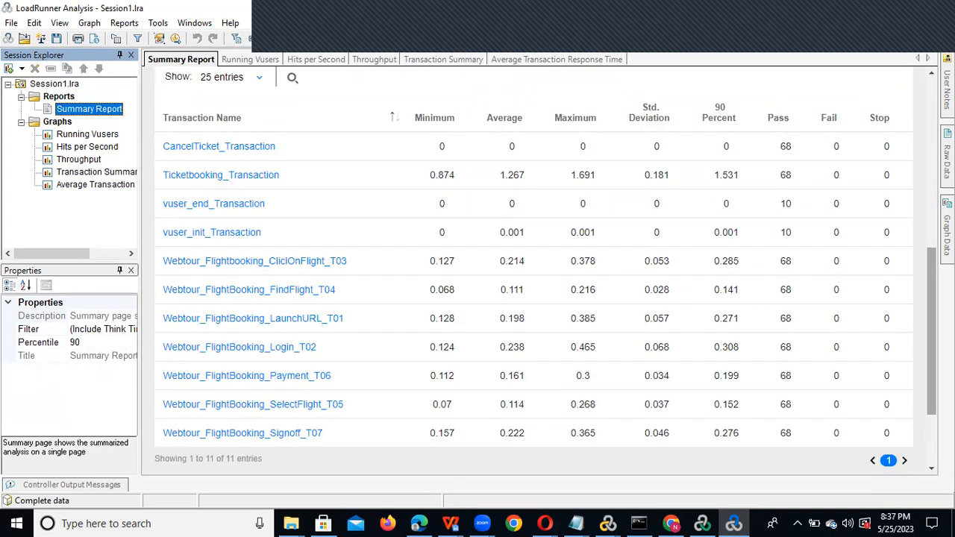
{"action": "scroll", "coordinate": [534, 269], "scroll_direction": "down", "scroll_amount": 3}
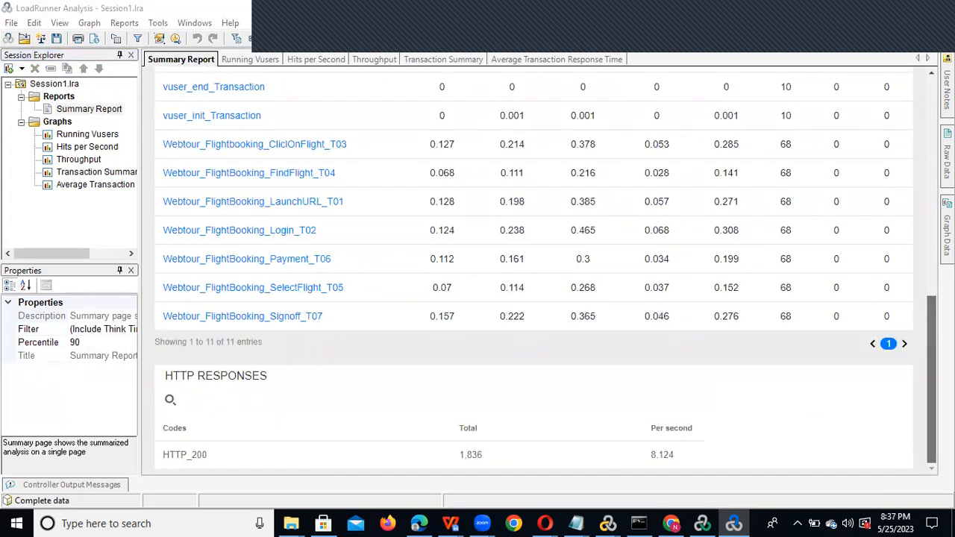
{"action": "scroll", "coordinate": [533, 269], "scroll_direction": "up", "scroll_amount": 15}
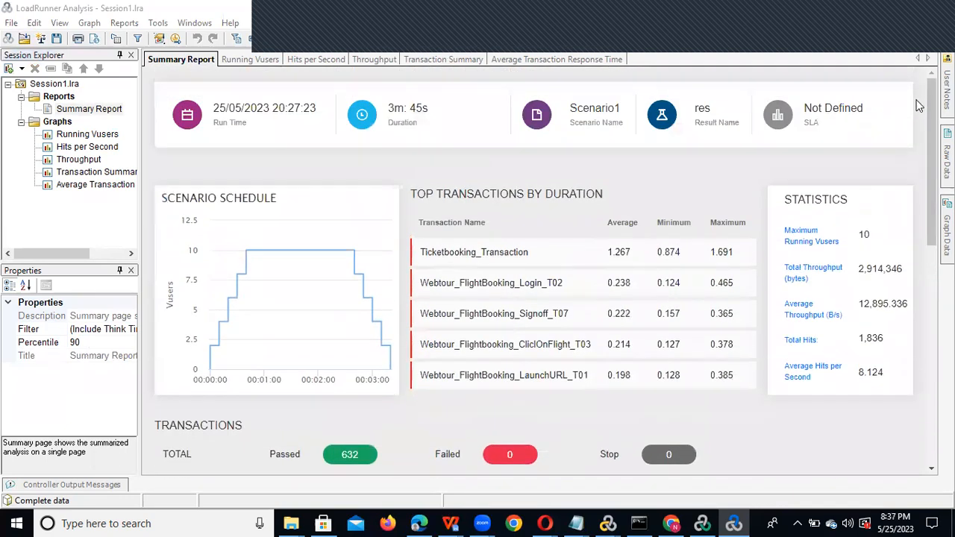
- Generate a report for the whole scenario from the Detailed report (for single run) template
{"action": "left_click", "coordinate": [121, 23]}
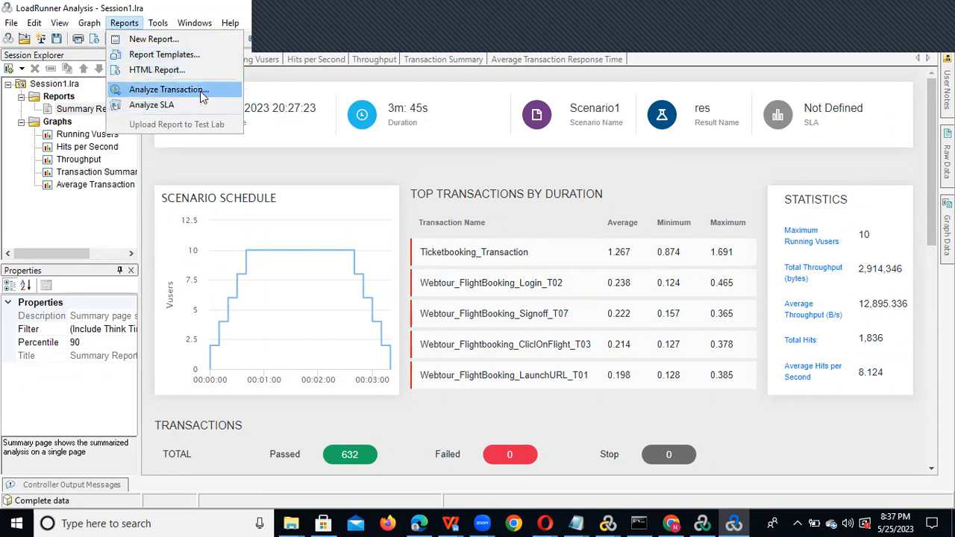
{"action": "left_click", "coordinate": [186, 56]}
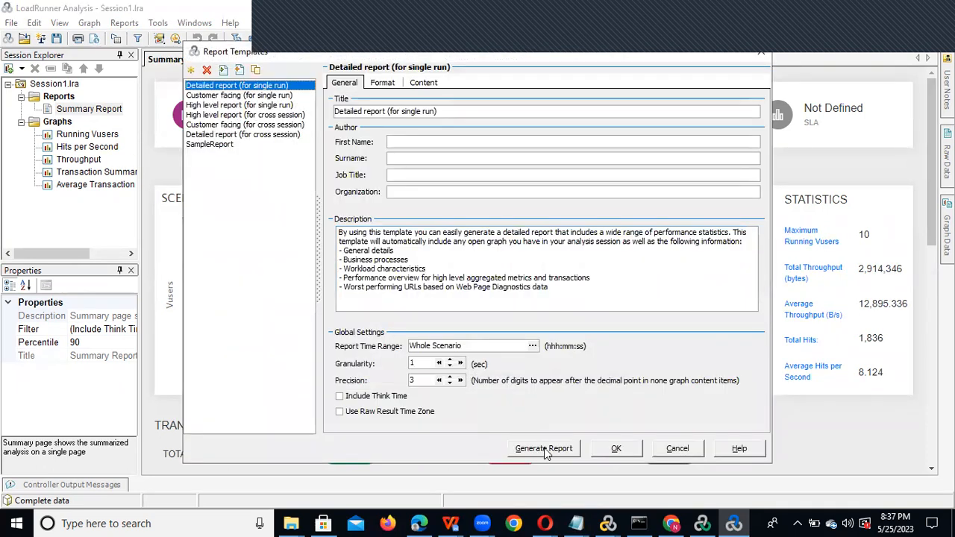
{"action": "left_click", "coordinate": [544, 449]}
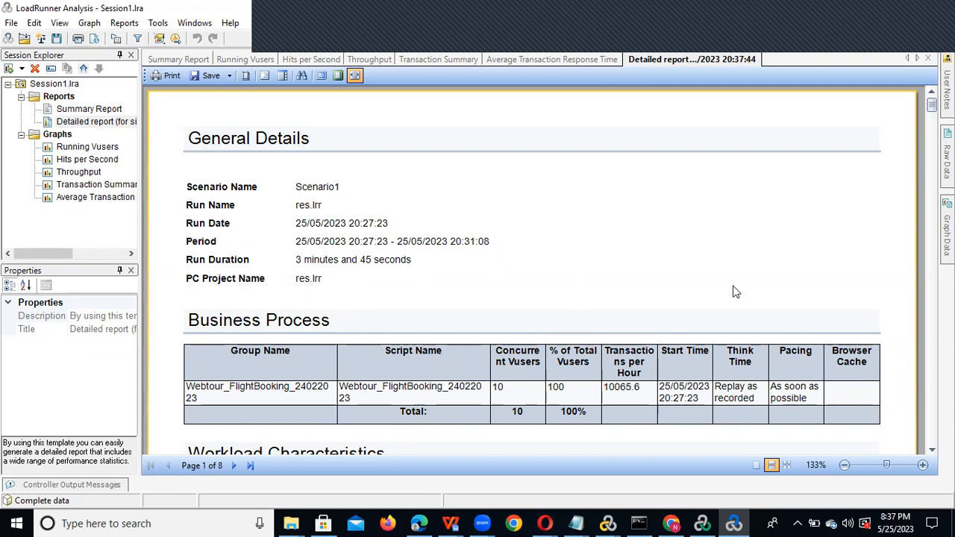
- Examine the General Details, Business Process and Workload Characteristics sections of the detailed report
{"action": "left_click", "coordinate": [932, 450]}
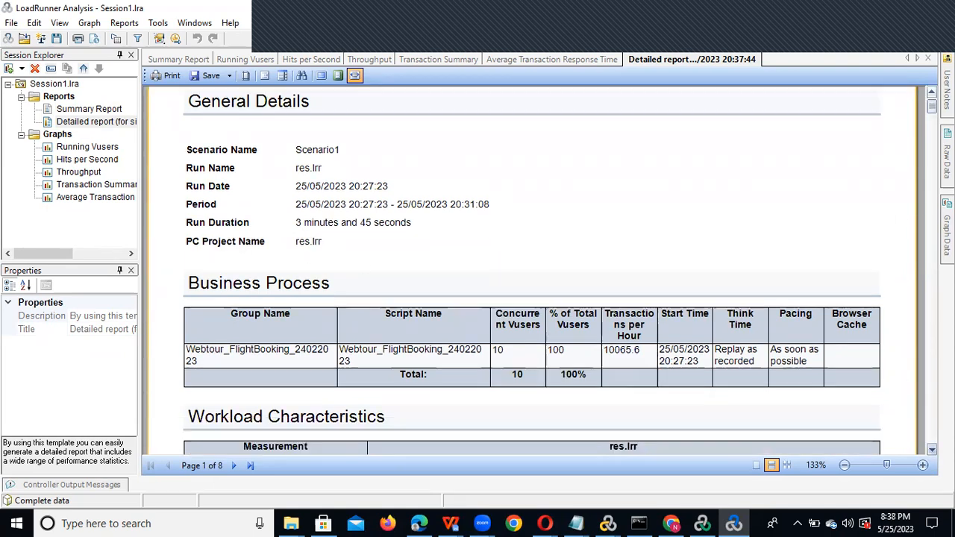
{"action": "left_click", "coordinate": [932, 450]}
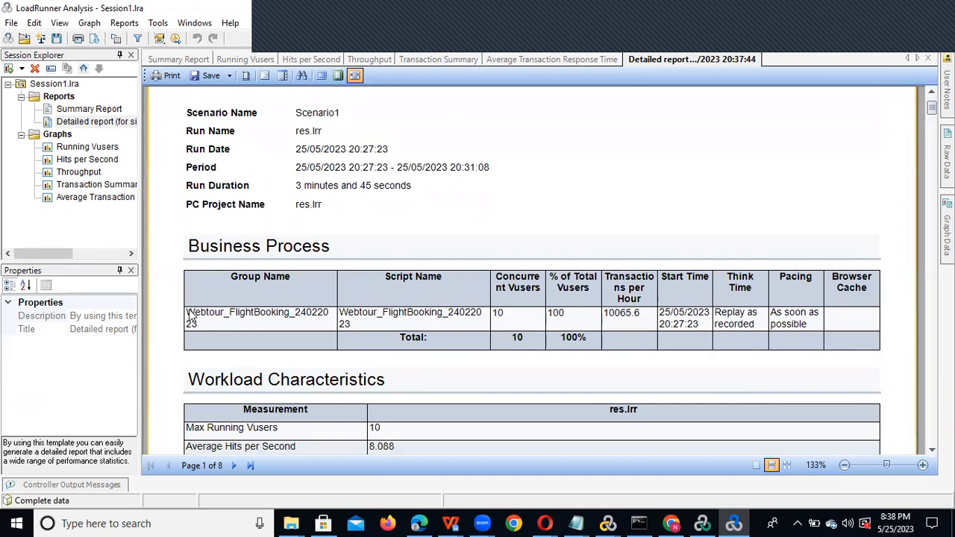
{"action": "scroll", "coordinate": [297, 318], "scroll_direction": "up", "scroll_amount": 1}
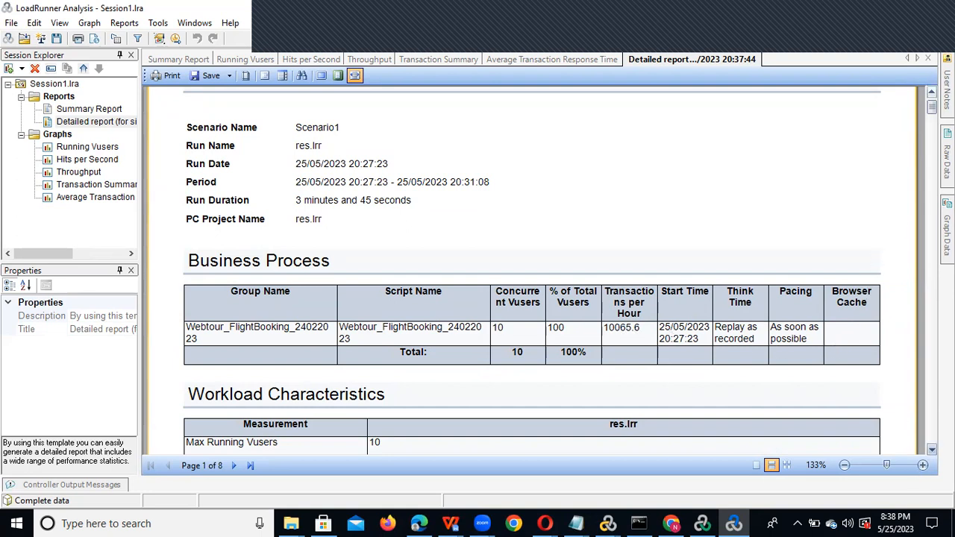
{"action": "left_click", "coordinate": [932, 450]}
{"action": "scroll", "coordinate": [311, 349], "scroll_direction": "down", "scroll_amount": 4}
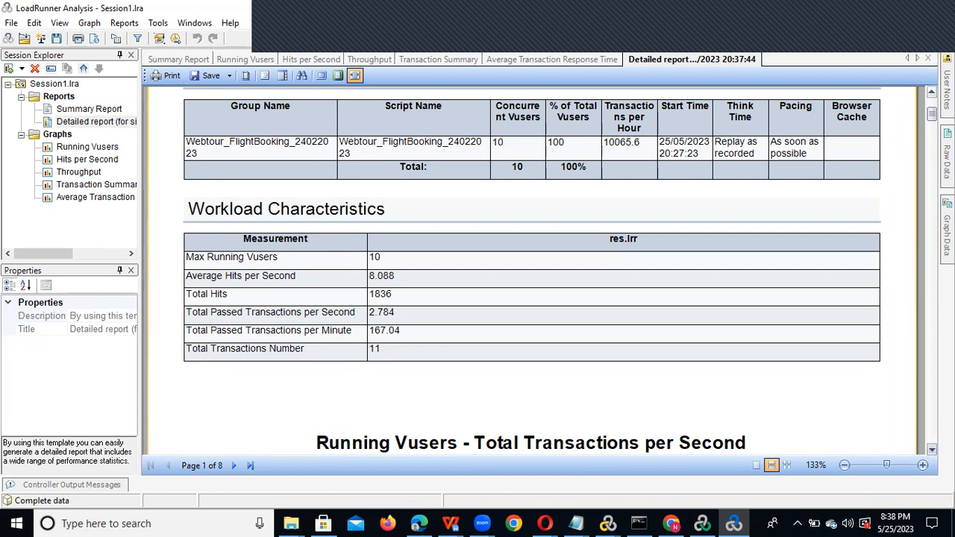
- Examine the detailed report's Running Vusers - Total Transactions per Second graph, Performance Overview, HTTP Responses Summary and Transaction Summary sections
{"action": "scroll", "coordinate": [932, 448], "scroll_direction": "down", "scroll_amount": 5}
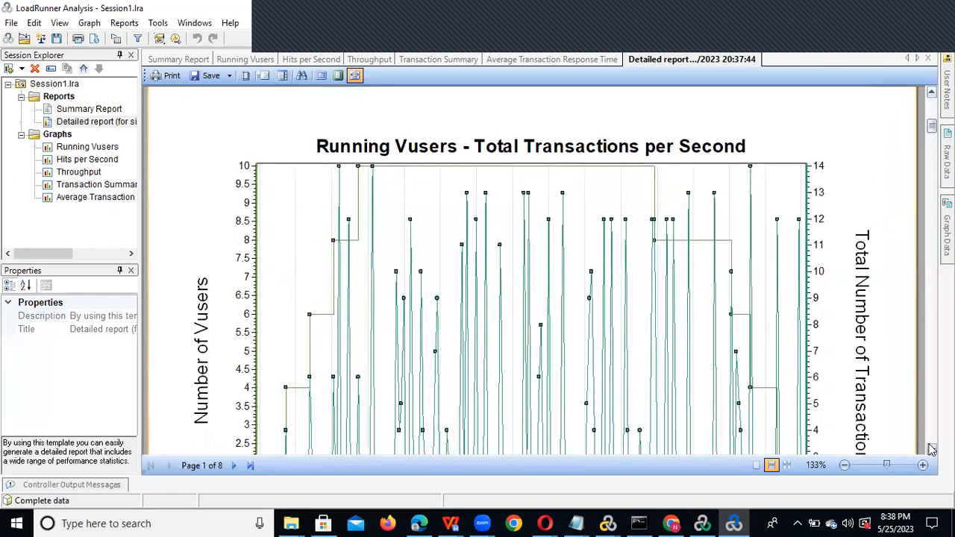
{"action": "scroll", "coordinate": [932, 449], "scroll_direction": "down", "scroll_amount": 8}
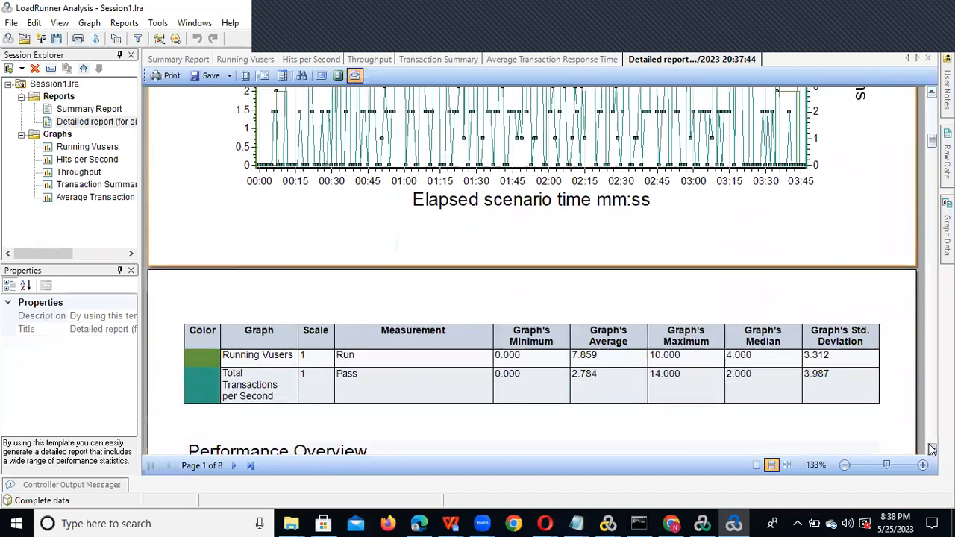
{"action": "scroll", "coordinate": [932, 449], "scroll_direction": "down", "scroll_amount": 5}
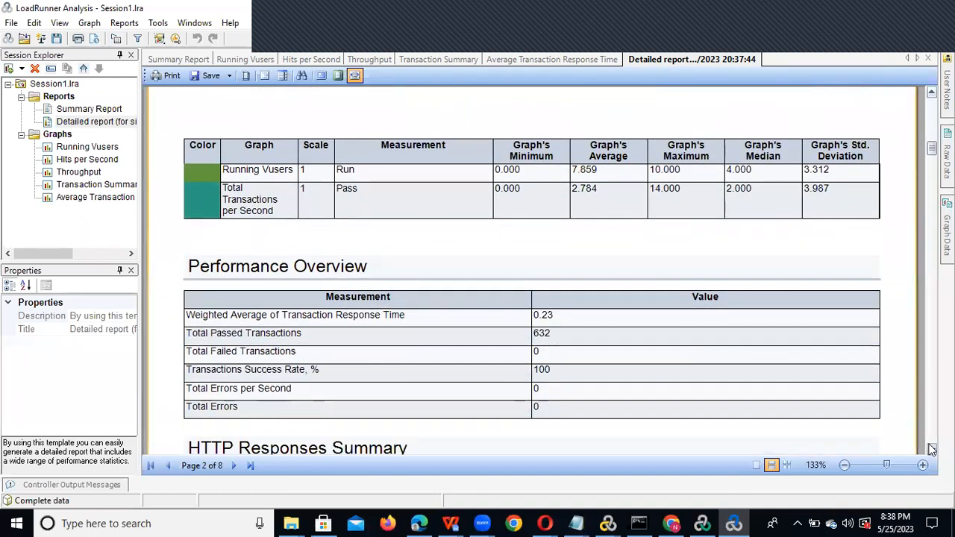
{"action": "scroll", "coordinate": [932, 448], "scroll_direction": "down", "scroll_amount": 2}
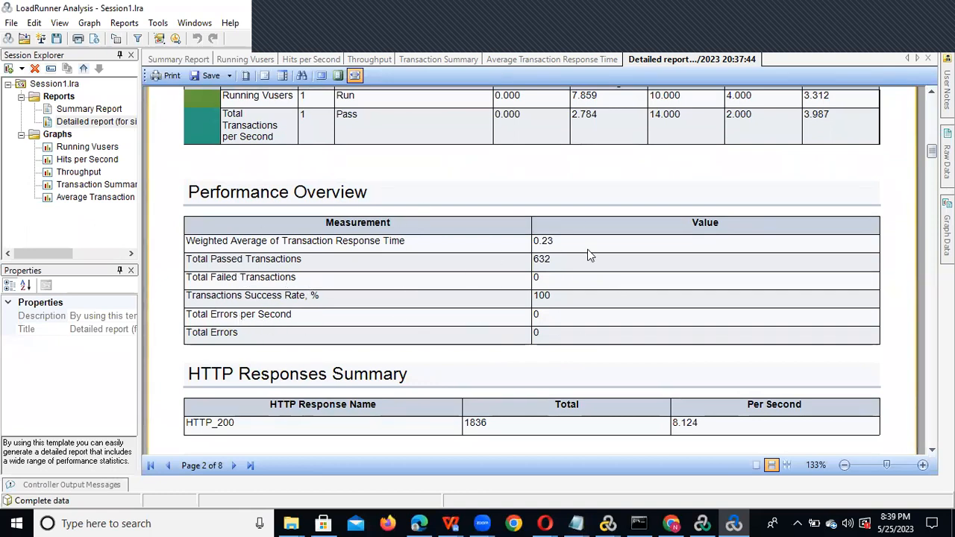
{"action": "left_click", "coordinate": [932, 449]}
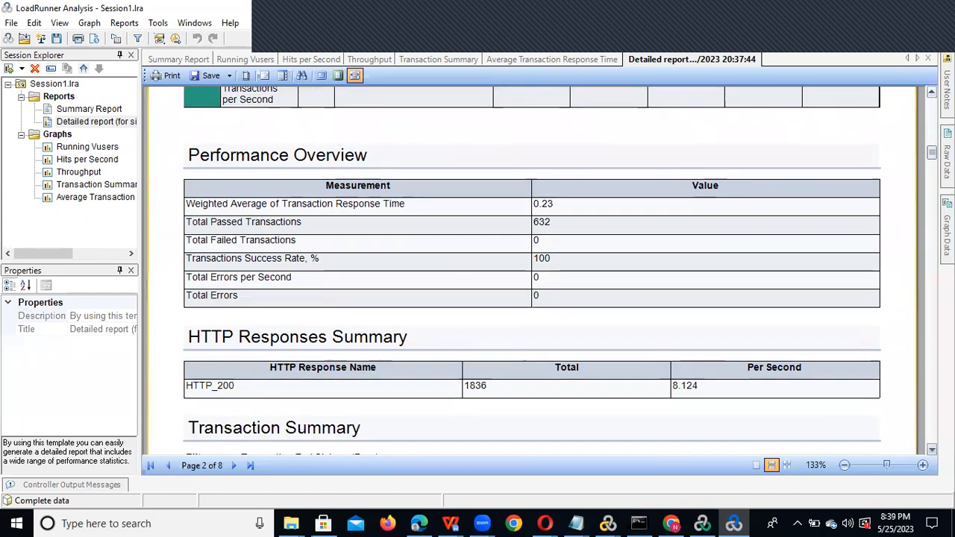
{"action": "scroll", "coordinate": [932, 449], "scroll_direction": "down", "scroll_amount": 3}
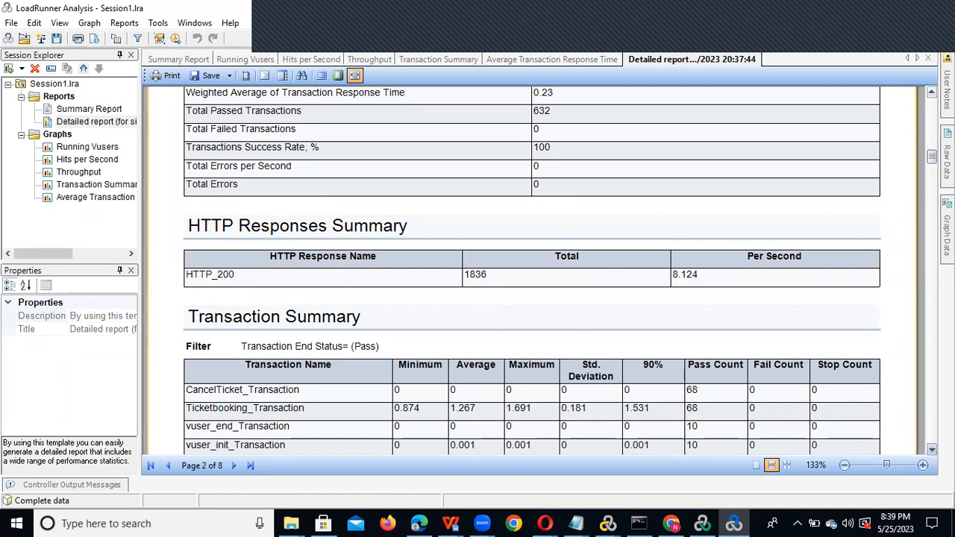
{"action": "scroll", "coordinate": [349, 205], "scroll_direction": "down", "scroll_amount": 5}
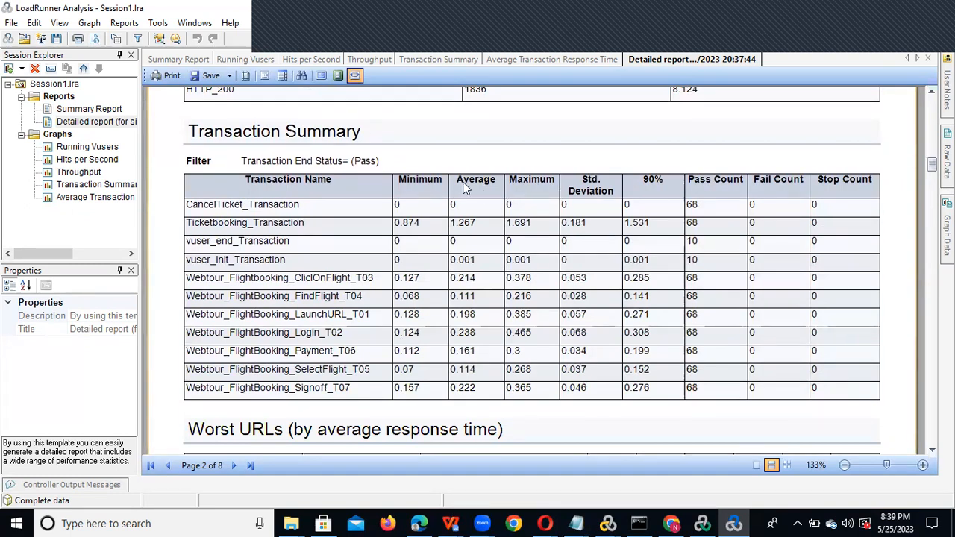
{"action": "scroll", "coordinate": [462, 187], "scroll_direction": "up", "scroll_amount": 5}
{"action": "scroll", "coordinate": [473, 313], "scroll_direction": "down", "scroll_amount": 7}
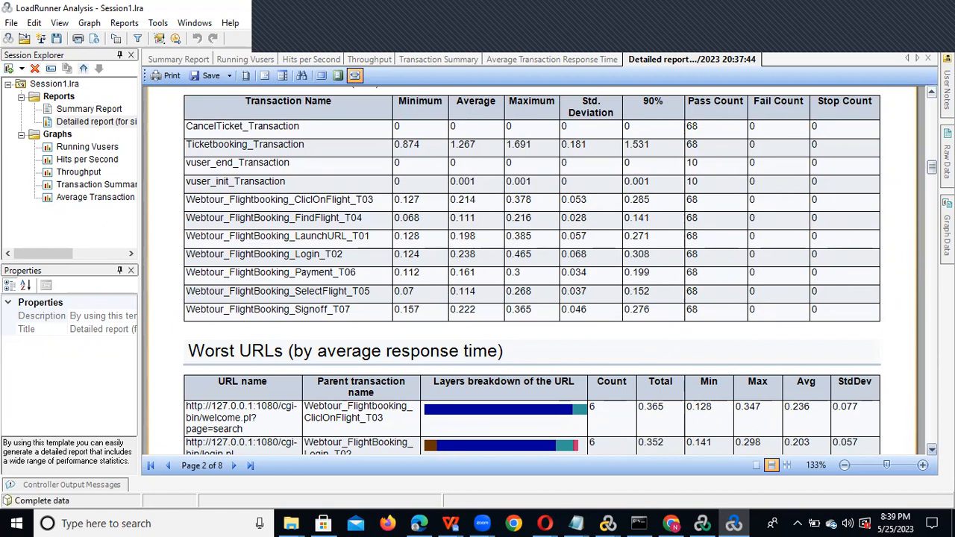
- Examine the Worst URLs, Most Resource Consuming URLs and Largest URLs by Average KBytes tables of the detailed report
{"action": "scroll", "coordinate": [384, 261], "scroll_direction": "down", "scroll_amount": 5}
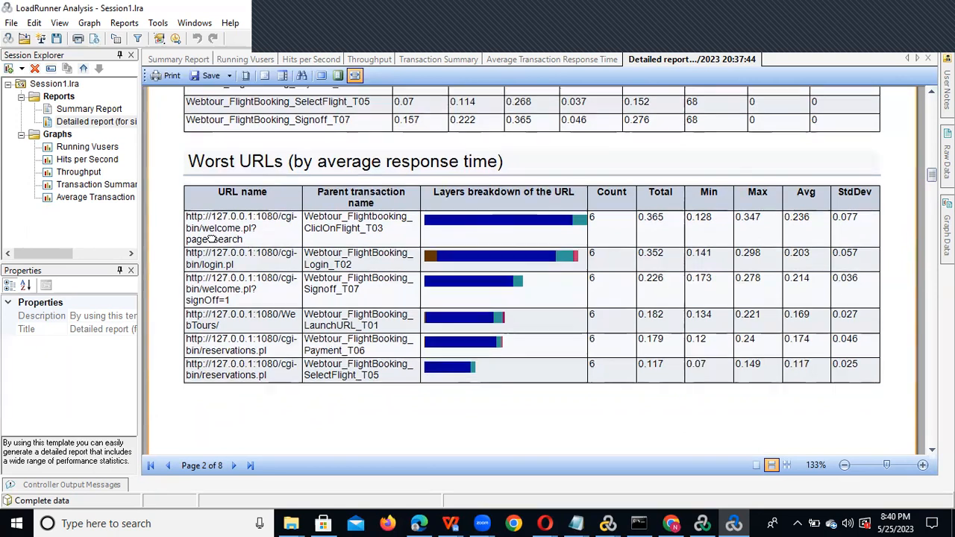
{"action": "scroll", "coordinate": [239, 235], "scroll_direction": "down", "scroll_amount": 1}
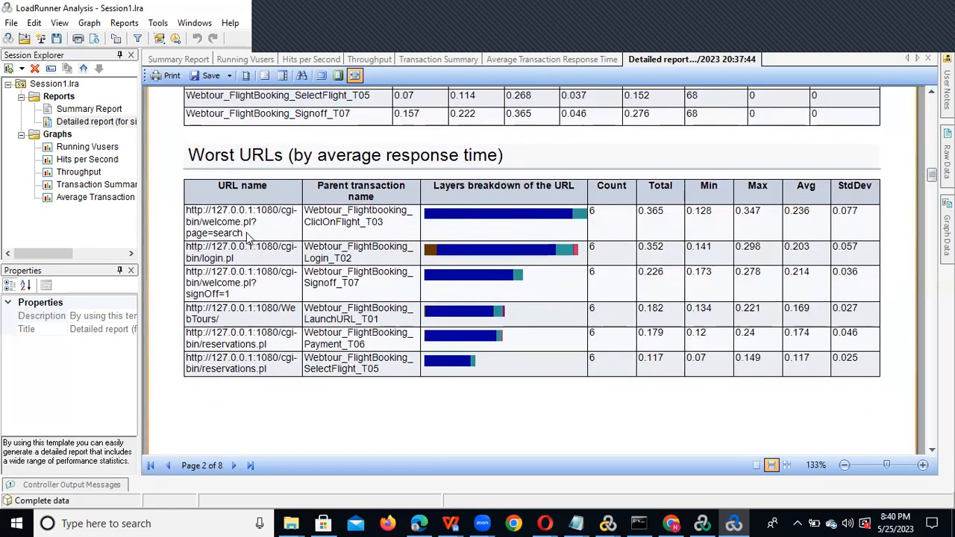
{"action": "scroll", "coordinate": [244, 232], "scroll_direction": "down", "scroll_amount": 3}
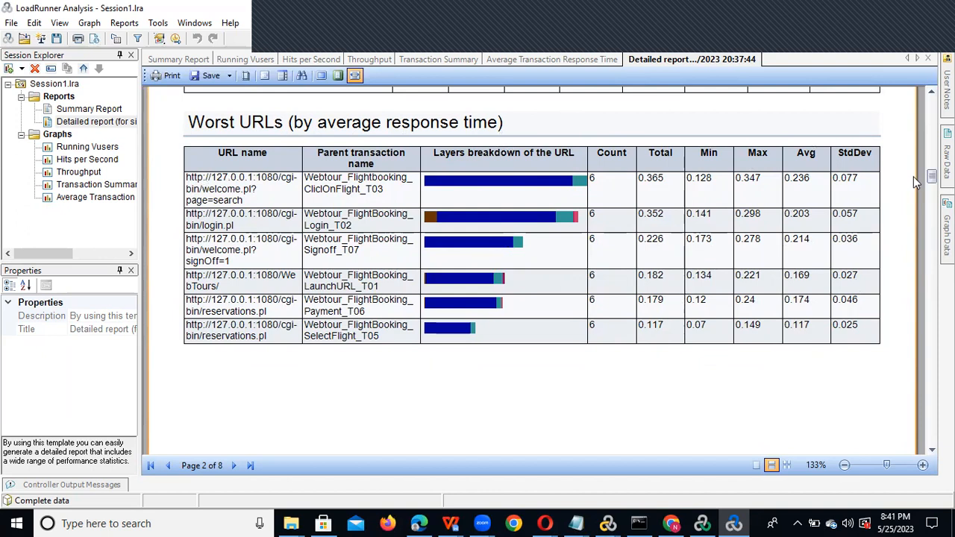
{"action": "left_click", "coordinate": [931, 451]}
{"action": "scroll", "coordinate": [542, 270], "scroll_direction": "down", "scroll_amount": 5}
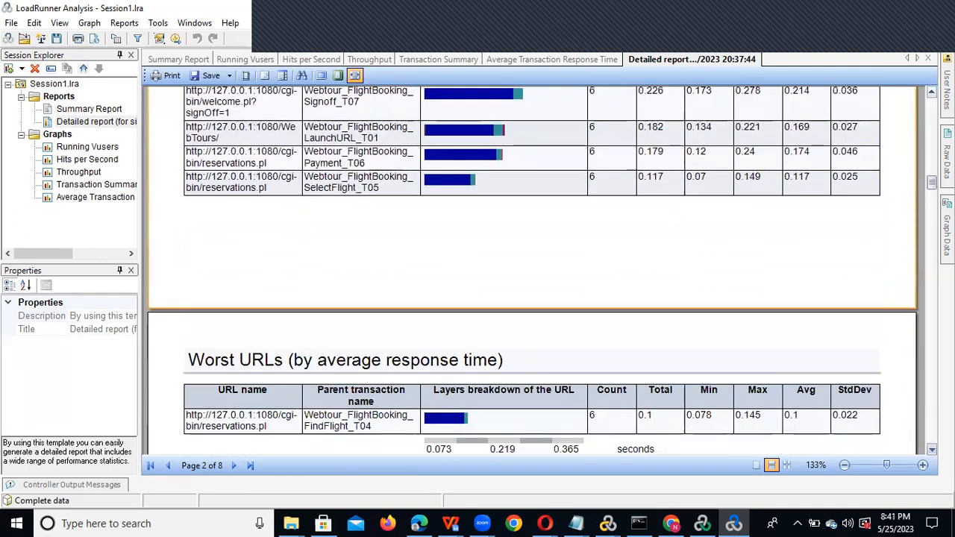
{"action": "left_click", "coordinate": [931, 450]}
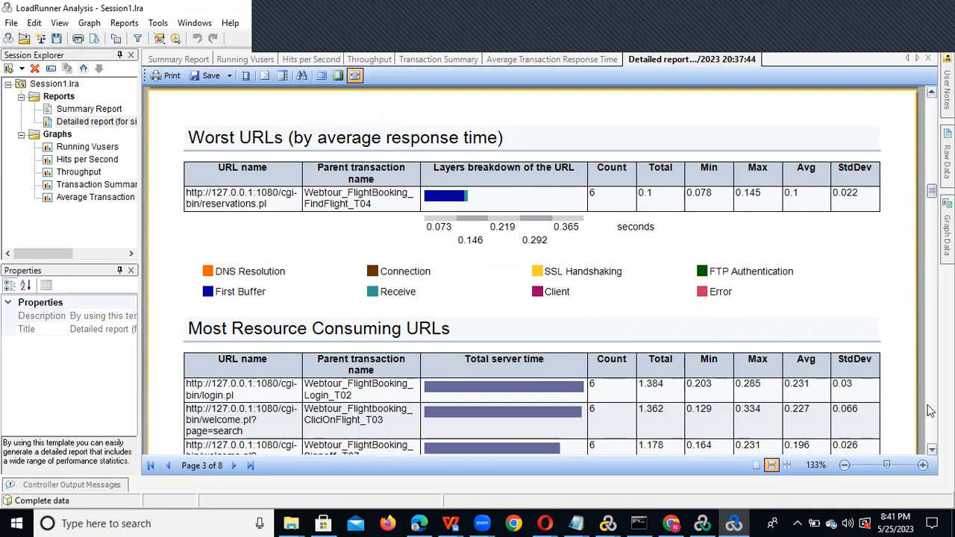
{"action": "scroll", "coordinate": [540, 271], "scroll_direction": "down", "scroll_amount": 2}
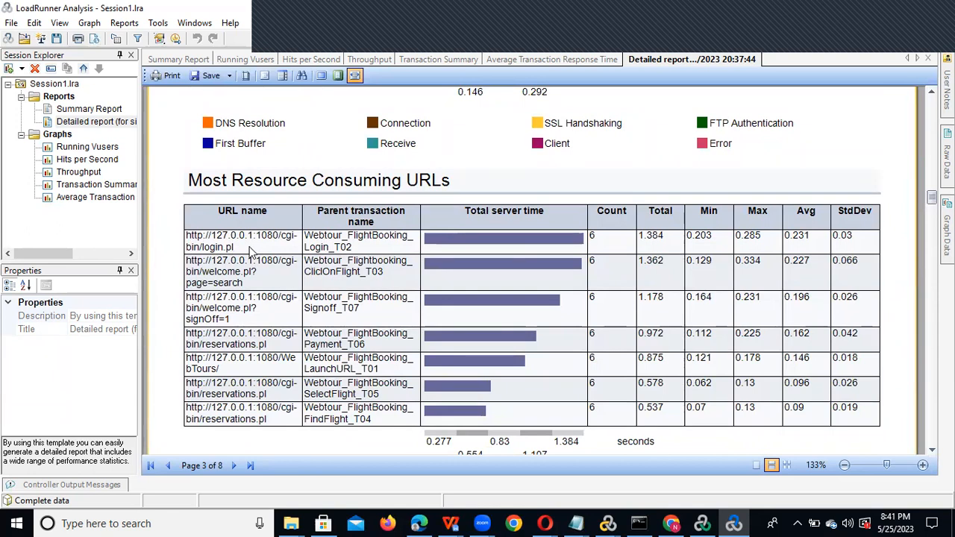
{"action": "scroll", "coordinate": [226, 254], "scroll_direction": "up", "scroll_amount": 1}
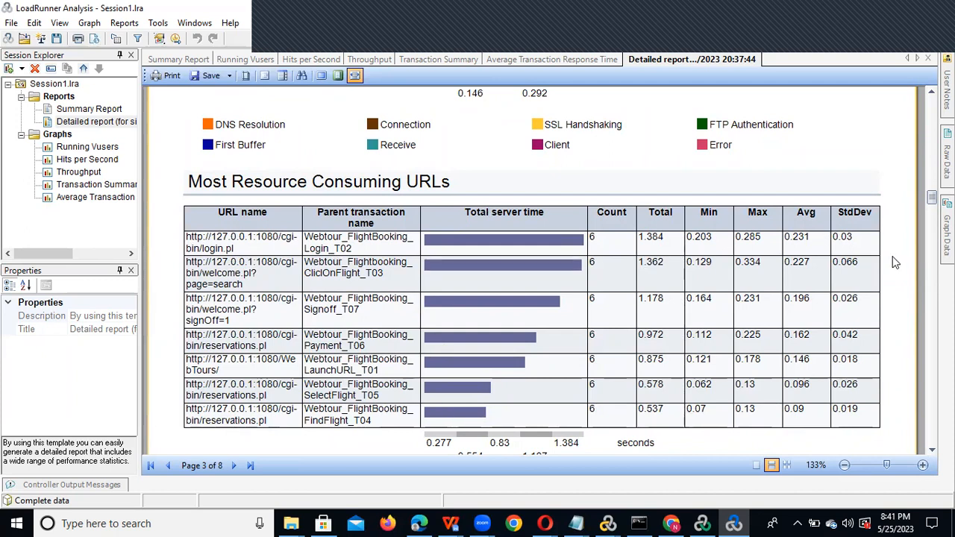
{"action": "scroll", "coordinate": [541, 269], "scroll_direction": "down", "scroll_amount": 4}
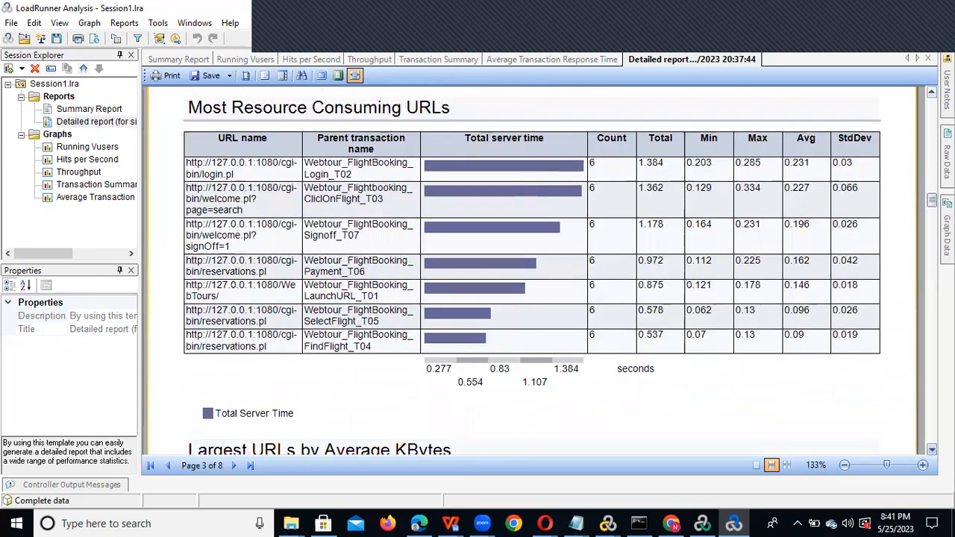
{"action": "scroll", "coordinate": [524, 362], "scroll_direction": "down", "scroll_amount": 5}
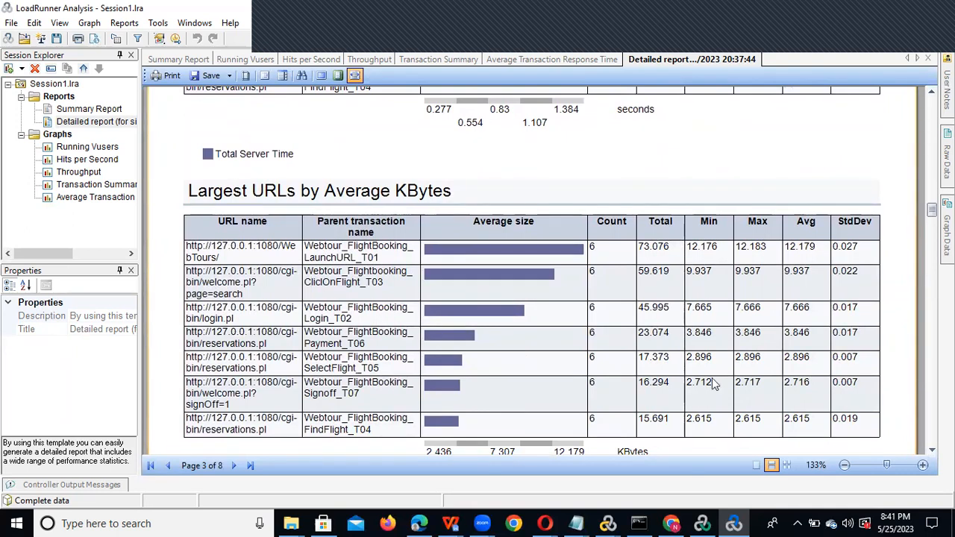
{"action": "scroll", "coordinate": [532, 269], "scroll_direction": "down", "scroll_amount": 8}
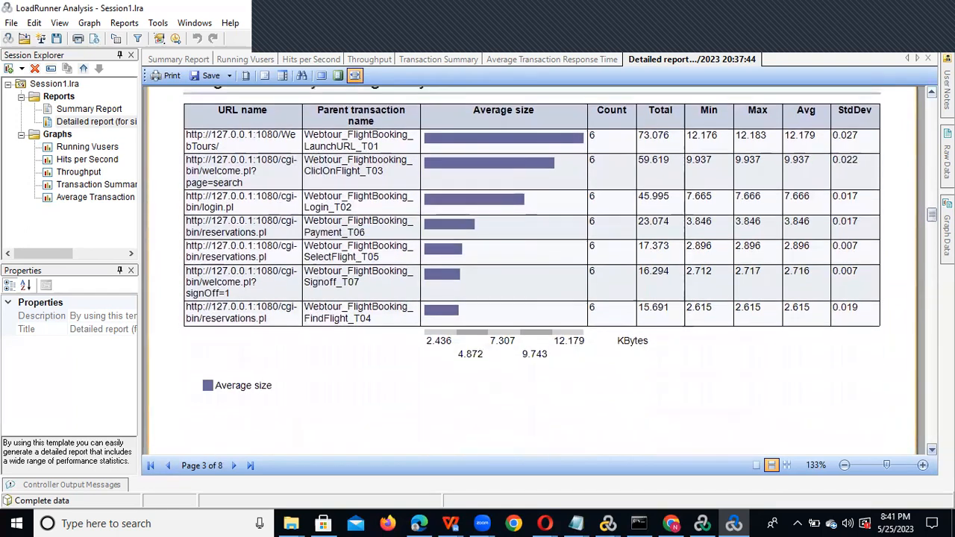
- Look through the report's graph pages from Running Vusers through Transaction Summary to the end, and return to General Details
{"action": "scroll", "coordinate": [531, 269], "scroll_direction": "down", "scroll_amount": 5}
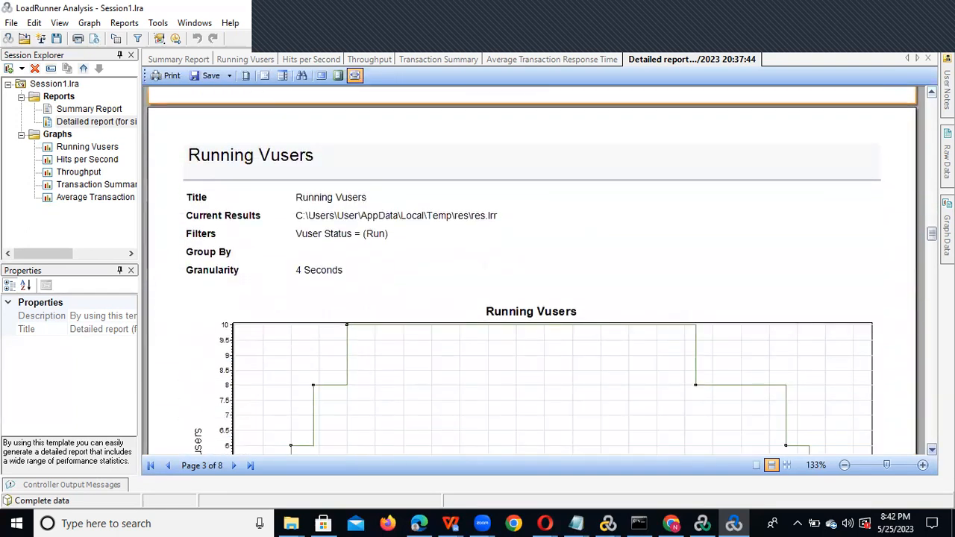
{"action": "scroll", "coordinate": [531, 269], "scroll_direction": "down", "scroll_amount": 10}
{"action": "scroll", "coordinate": [532, 268], "scroll_direction": "down", "scroll_amount": 10}
{"action": "scroll", "coordinate": [532, 268], "scroll_direction": "down", "scroll_amount": 9}
{"action": "scroll", "coordinate": [531, 269], "scroll_direction": "down", "scroll_amount": 12}
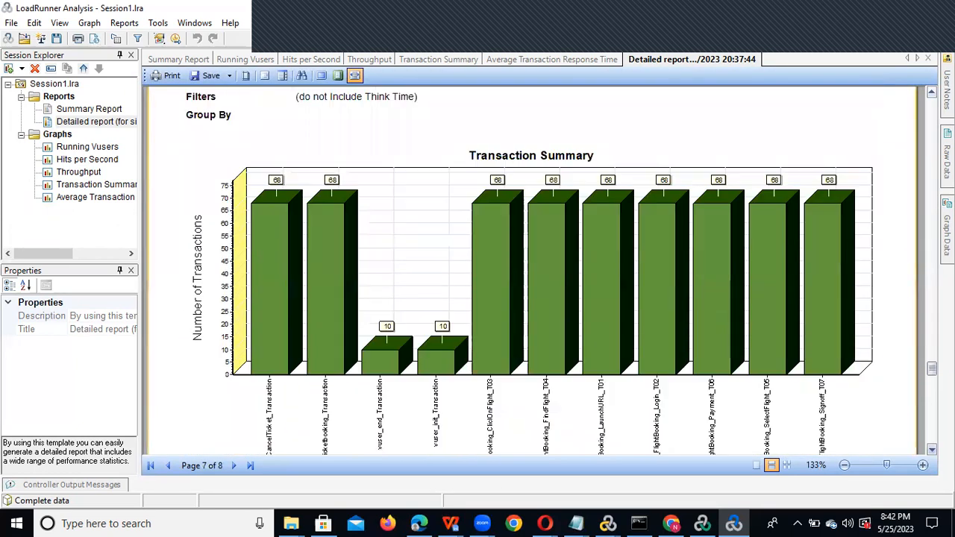
{"action": "scroll", "coordinate": [531, 269], "scroll_direction": "down", "scroll_amount": 10}
{"action": "scroll", "coordinate": [532, 269], "scroll_direction": "down", "scroll_amount": 5}
{"action": "left_click_drag", "start_coordinate": [931, 390], "coordinate": [930, 94]}
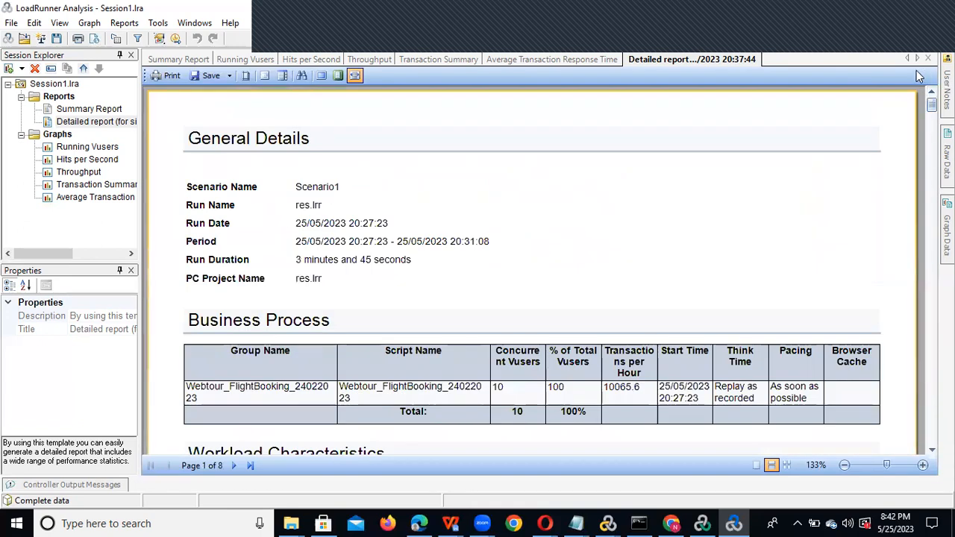
- Export all pages of the detailed report to the Desktop as an Adobe PDF file named Report25052023_10userTest
{"action": "left_click", "coordinate": [228, 76]}
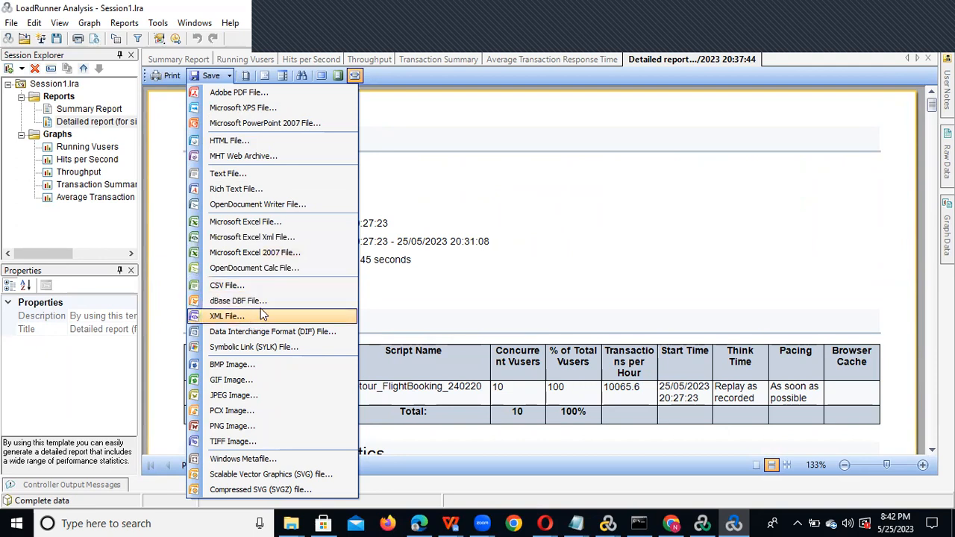
{"action": "left_click", "coordinate": [276, 96]}
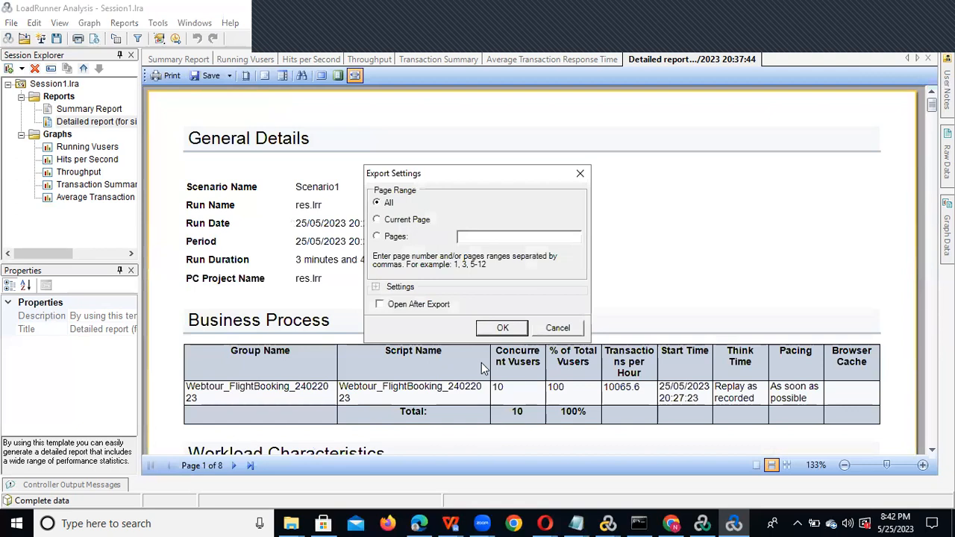
{"action": "left_click", "coordinate": [502, 329]}
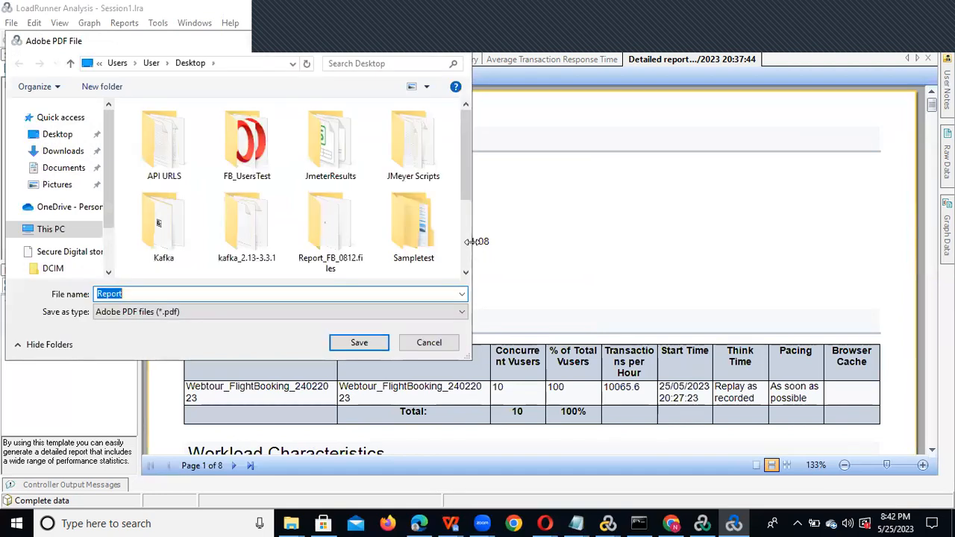
{"action": "left_click", "coordinate": [141, 293]}
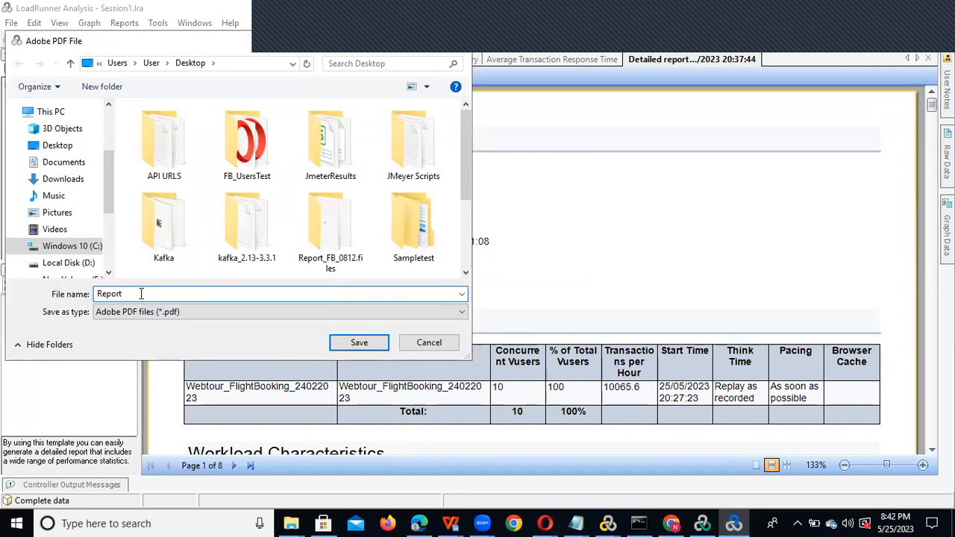
{"action": "type", "text": "2"}
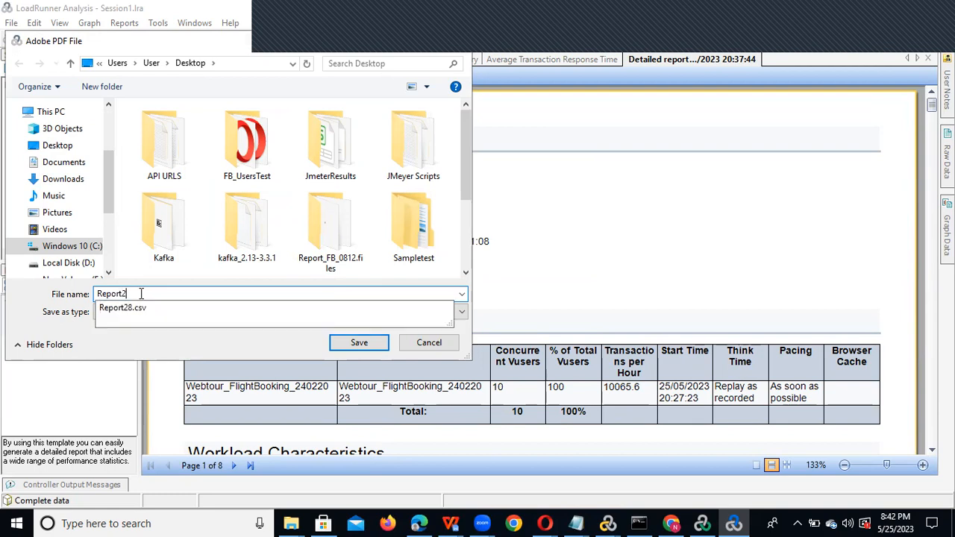
{"action": "type", "text": "5052023_"}
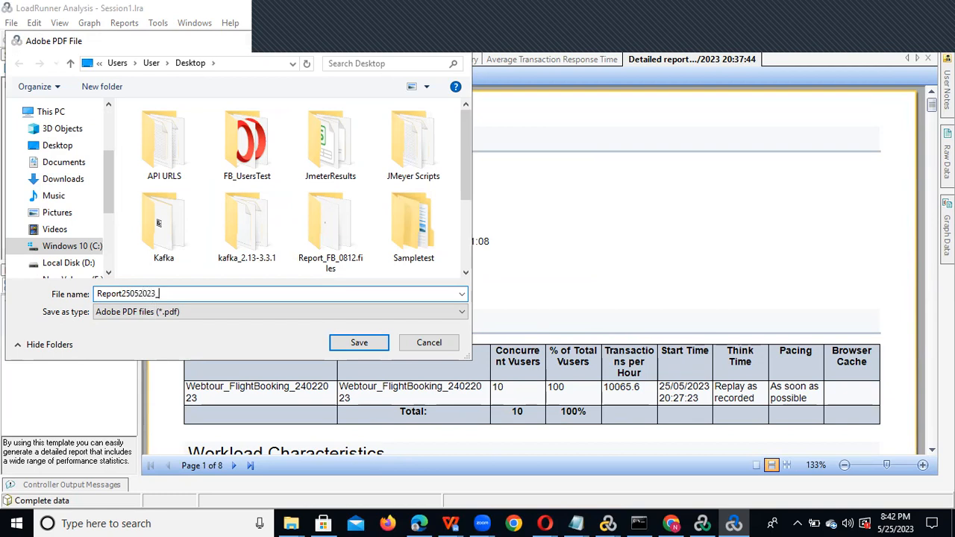
{"action": "type", "text": "10userTest"}
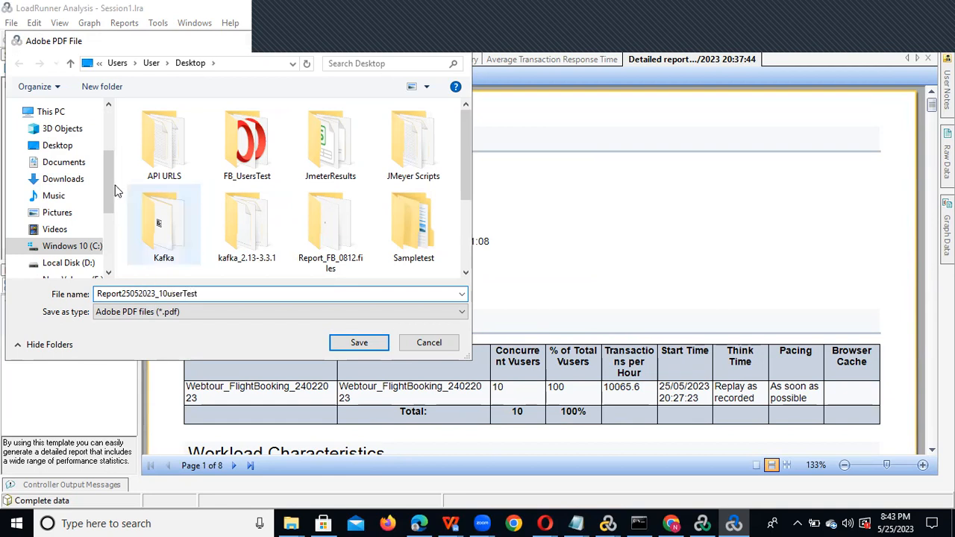
{"action": "left_click", "coordinate": [52, 145]}
{"action": "left_click", "coordinate": [355, 351]}
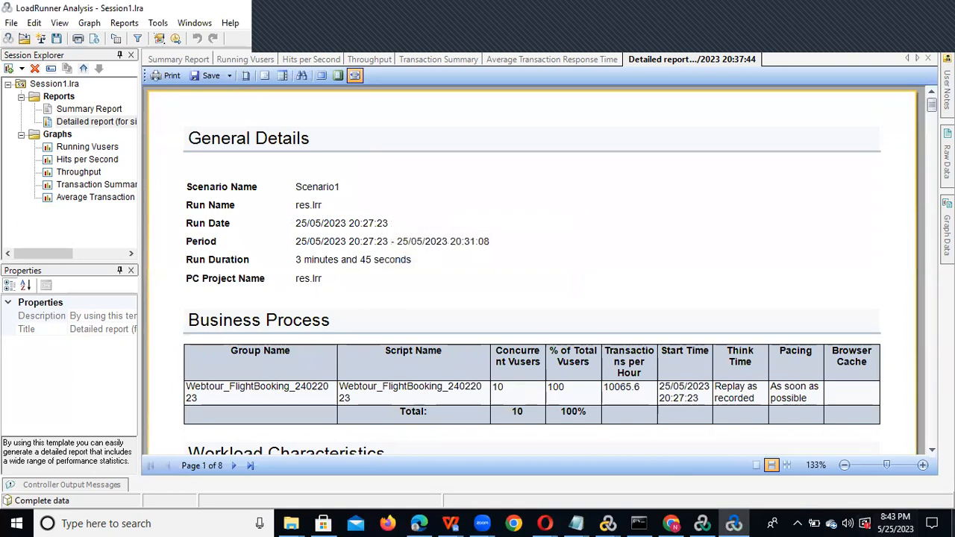
- Open the exported Report25052023_10userTest PDF from the desktop with Adobe Acrobat Reader and accept the reader's license agreement
{"action": "left_click", "coordinate": [734, 523]}
{"action": "left_click", "coordinate": [953, 524]}
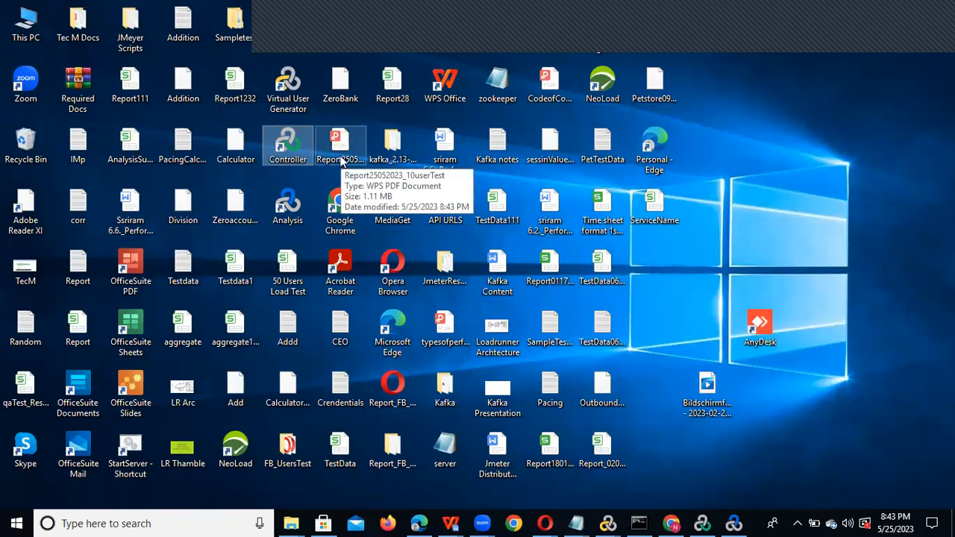
{"action": "left_click", "coordinate": [341, 161]}
{"action": "double_click", "coordinate": [327, 146]}
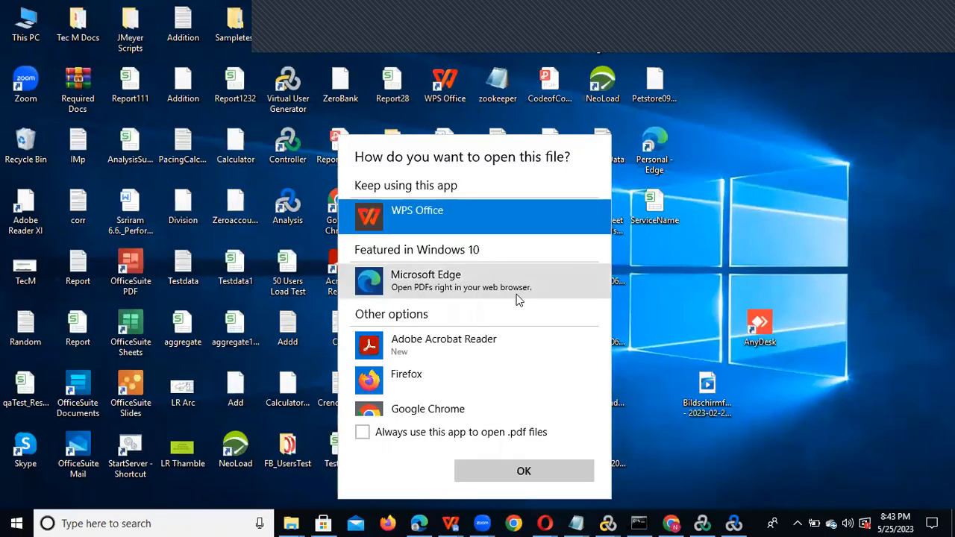
{"action": "double_click", "coordinate": [510, 359]}
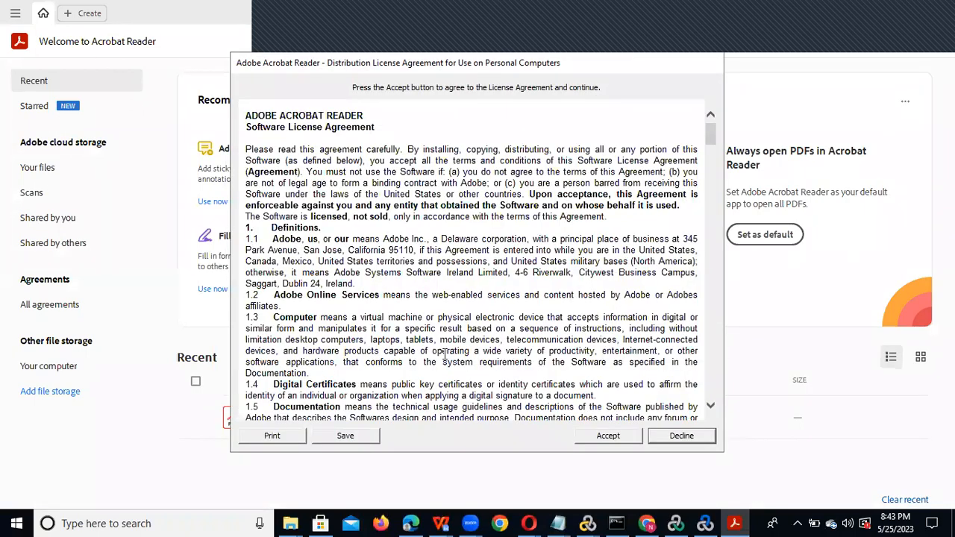
{"action": "left_click", "coordinate": [603, 438]}
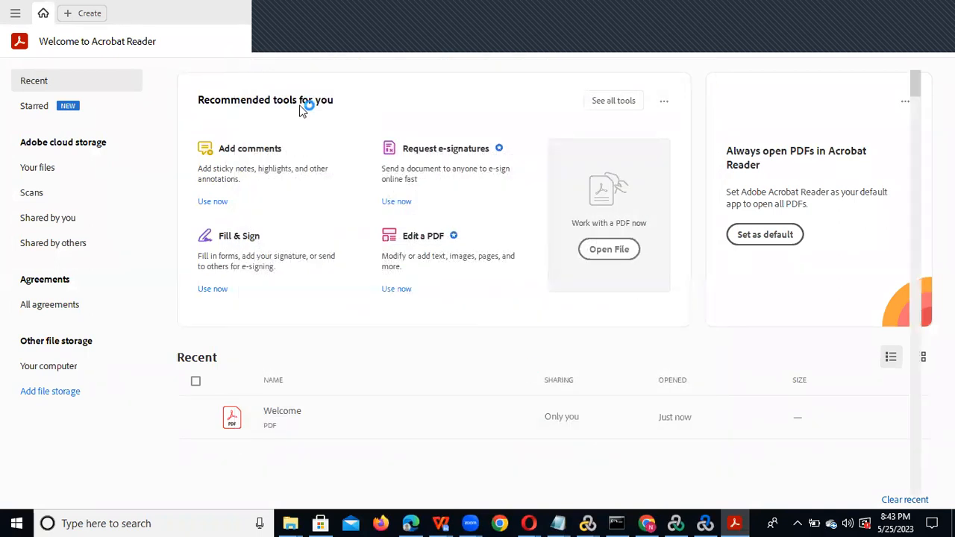